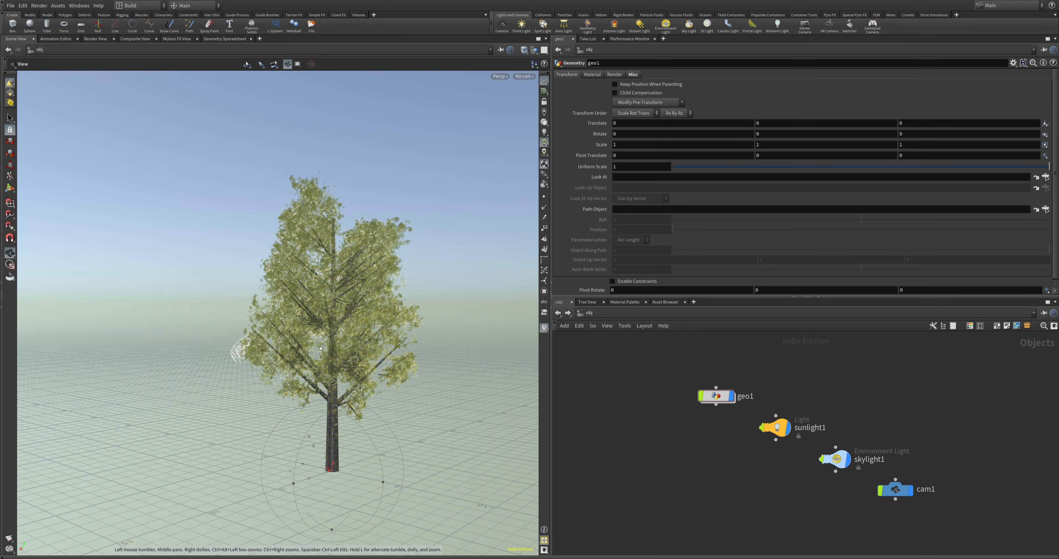
Line up the sunlight1, skylight1 and cam1 nodes in a vertical column with geo1
{"action": "left_click_drag", "start_coordinate": [323, 346], "coordinate": [481, 353], "text": "alt"}
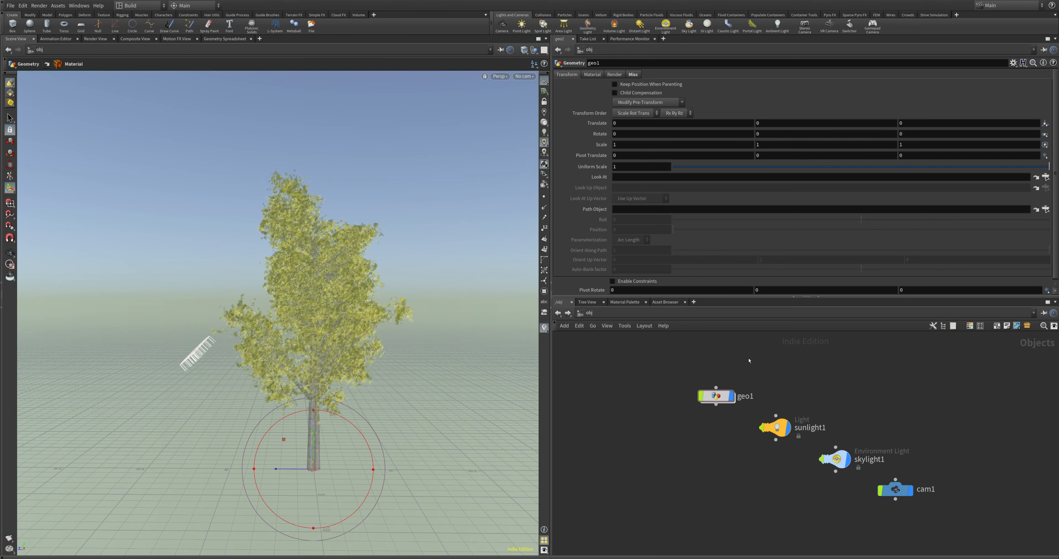
{"action": "left_click_drag", "start_coordinate": [777, 427], "coordinate": [720, 359]}
{"action": "left_click_drag", "start_coordinate": [837, 460], "coordinate": [718, 437]}
{"action": "left_click_drag", "start_coordinate": [896, 489], "coordinate": [718, 488]}
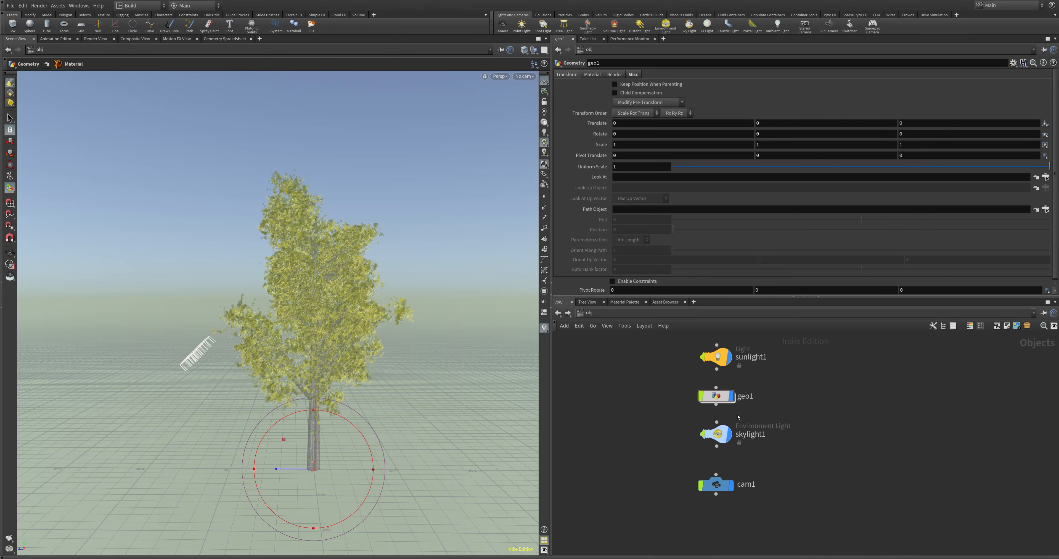
Widen the 3D viewport by narrowing the parameter and network panes
{"action": "mouse_move", "coordinate": [733, 435]}
{"action": "mouse_move", "coordinate": [699, 364]}
{"action": "left_click_drag", "start_coordinate": [551, 409], "coordinate": [658, 409]}
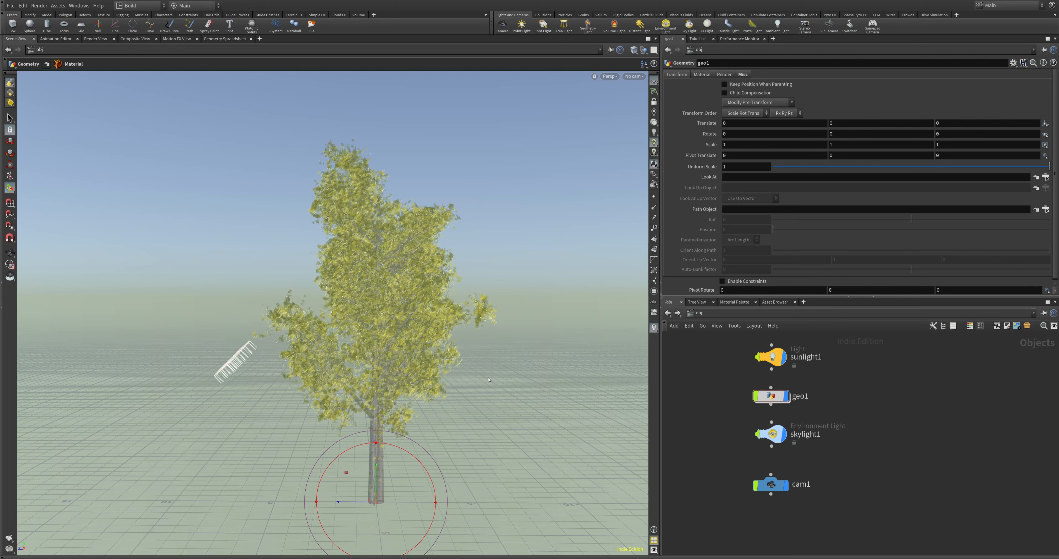
Restack the object nodes in one column in the order geo1, sunlight1, skylight1, cam1
{"action": "mouse_move", "coordinate": [775, 360]}
{"action": "left_click_drag", "start_coordinate": [775, 360], "coordinate": [718, 398]}
{"action": "mouse_move", "coordinate": [776, 435]}
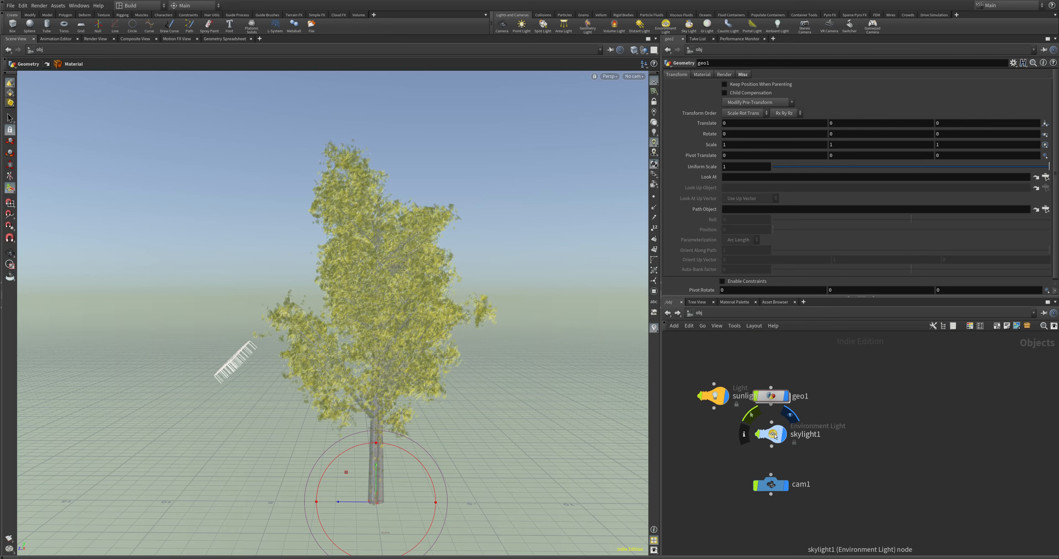
{"action": "left_click_drag", "start_coordinate": [775, 435], "coordinate": [718, 433]}
{"action": "left_click_drag", "start_coordinate": [764, 487], "coordinate": [707, 463]}
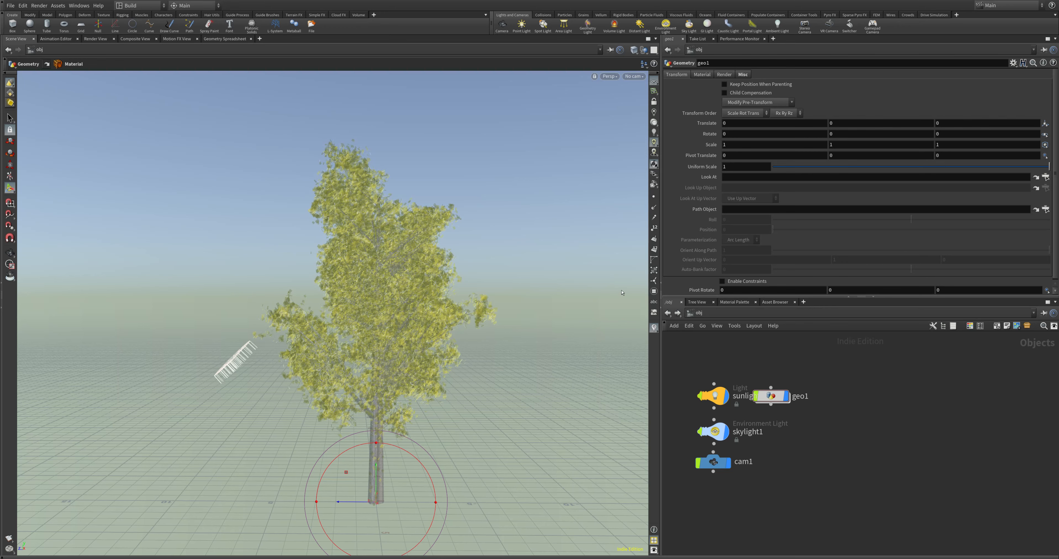
{"action": "left_click_drag", "start_coordinate": [773, 399], "coordinate": [716, 365]}
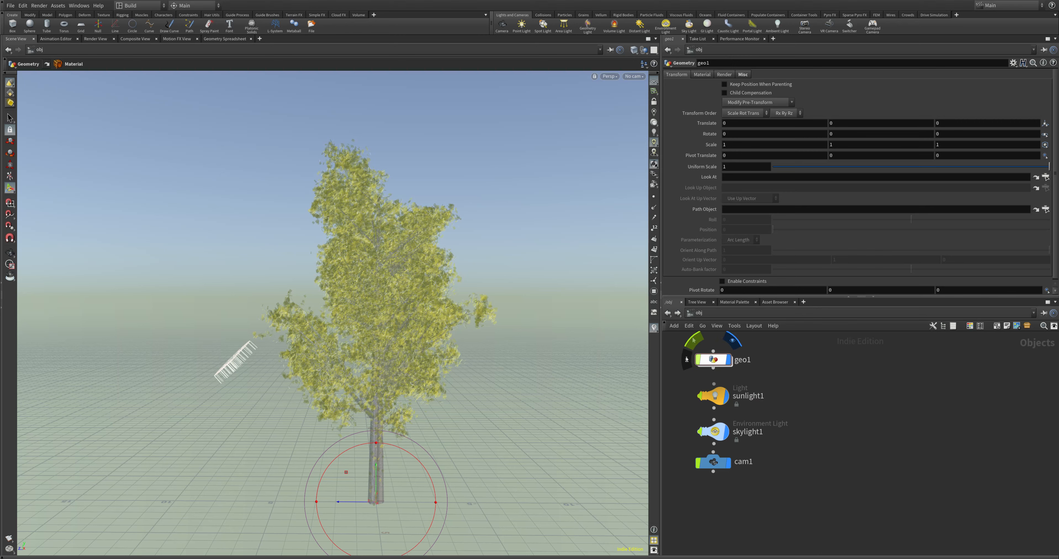
Enter the geo1 object's network and frame all of its nodes
{"action": "left_click_drag", "start_coordinate": [419, 362], "coordinate": [451, 362], "text": "alt"}
{"action": "left_click", "coordinate": [713, 360]}
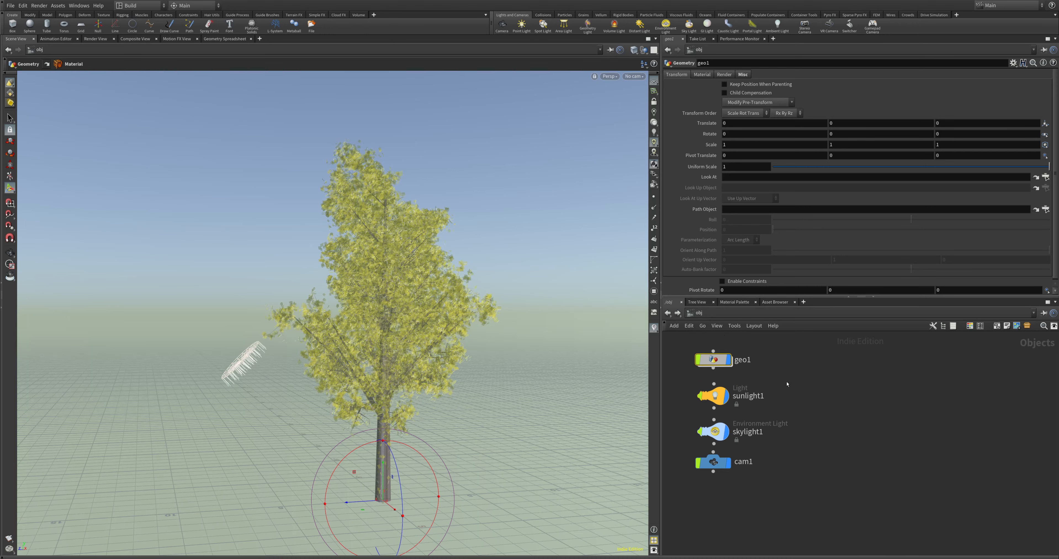
{"action": "double_click", "coordinate": [715, 360]}
{"action": "key", "text": "h"}
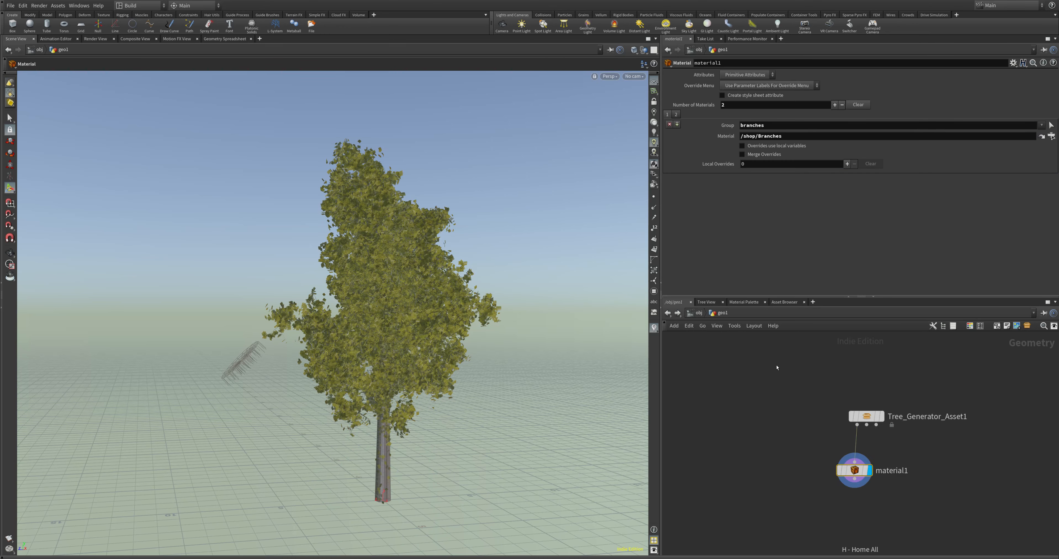
Set the overall seed of Tree_Generator_Asset1 to 3 and inspect the new tree from several sides
{"action": "left_click", "coordinate": [871, 422]}
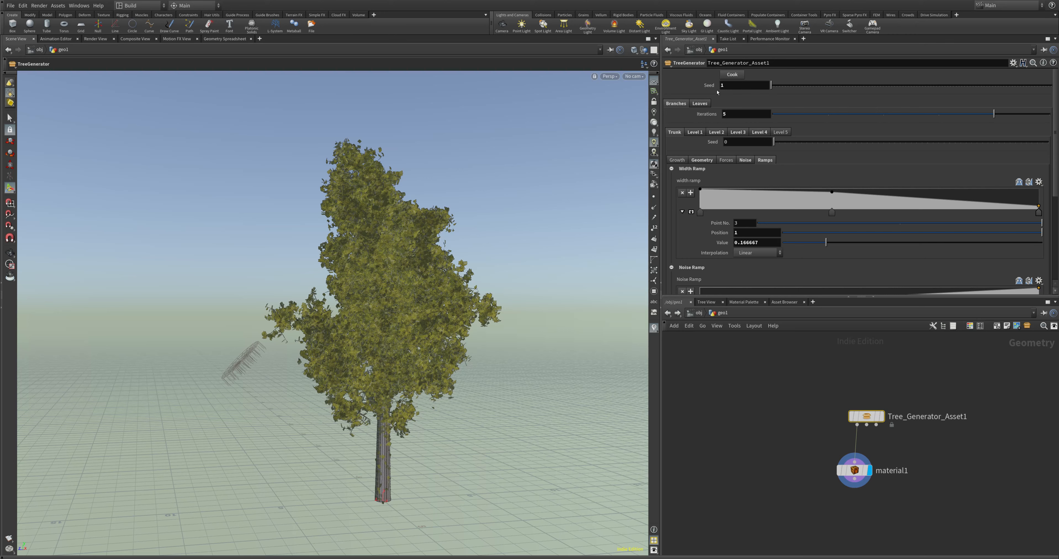
{"action": "left_click", "coordinate": [728, 88]}
{"action": "type", "text": "3"}
{"action": "key", "text": "Escape"}
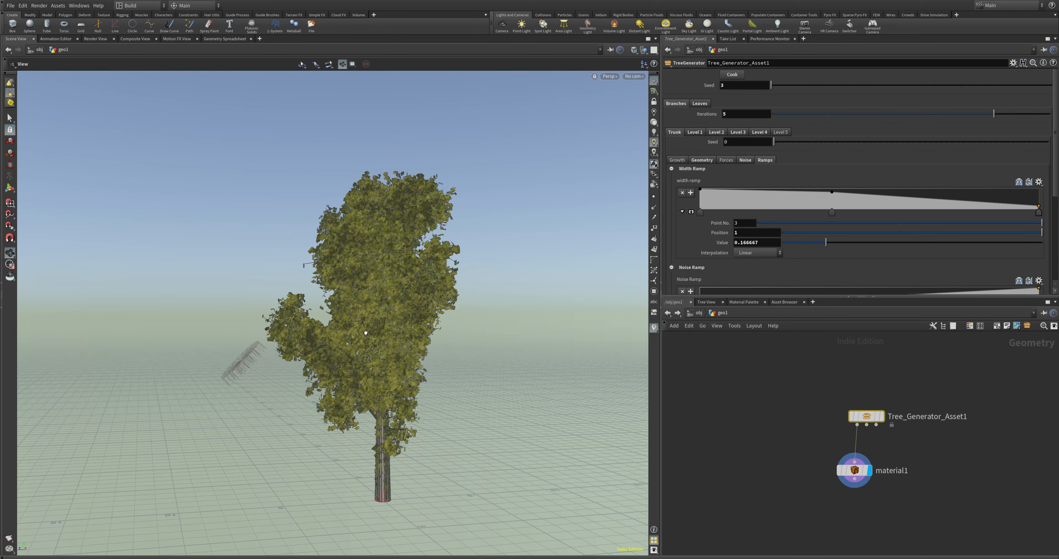
{"action": "mouse_move", "coordinate": [420, 348]}
{"action": "left_mouse_down"}
{"action": "mouse_move", "coordinate": [465, 326]}
{"action": "mouse_move", "coordinate": [222, 336]}
{"action": "mouse_move", "coordinate": [417, 335]}
{"action": "left_mouse_up"}
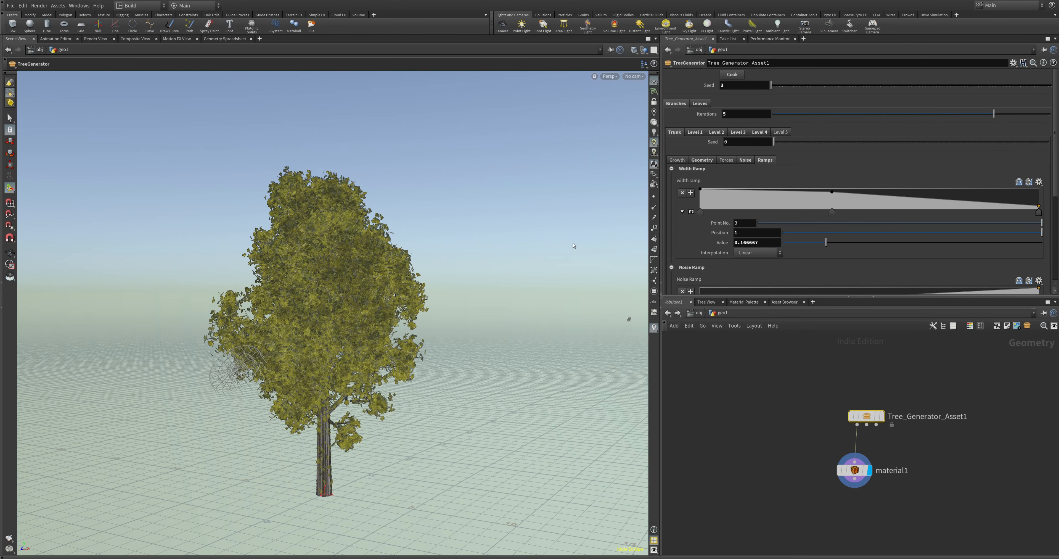
{"action": "left_click_drag", "start_coordinate": [323, 304], "coordinate": [467, 324], "text": "alt"}
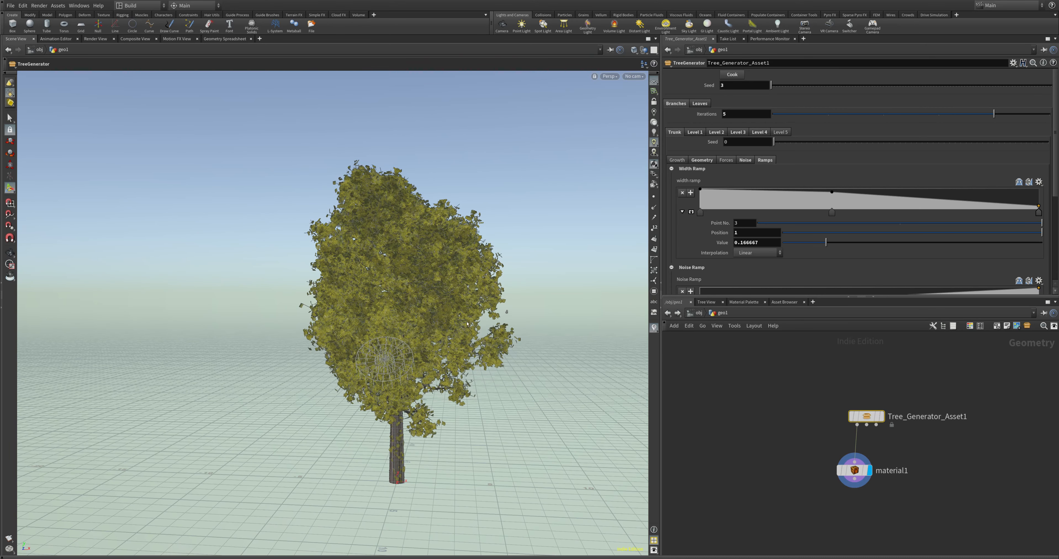
{"action": "left_click_drag", "start_coordinate": [405, 307], "coordinate": [609, 238], "text": "alt"}
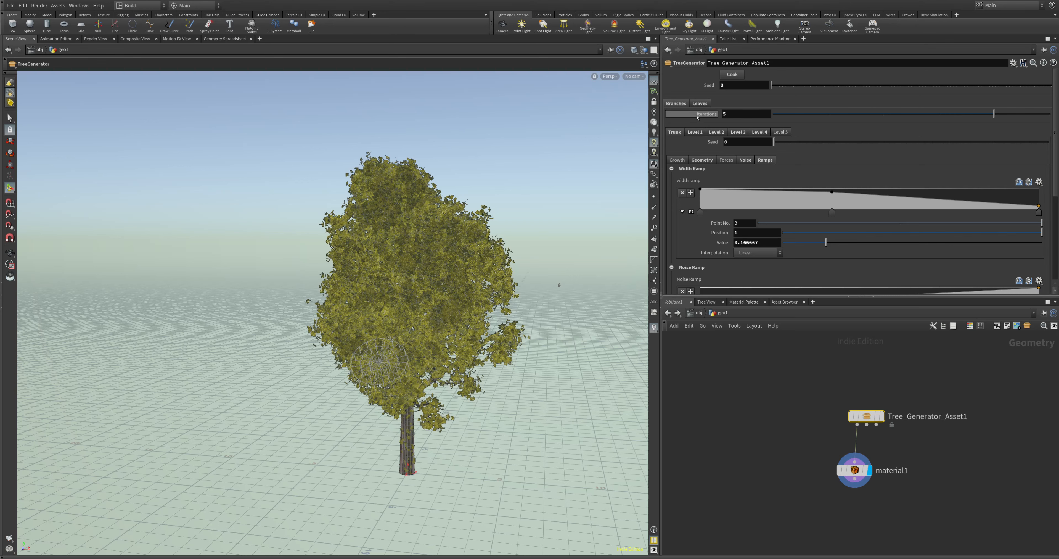
Lower the first point of the leaf angle ramp to a value of 0 and inspect the foliage
{"action": "left_click", "coordinate": [698, 104]}
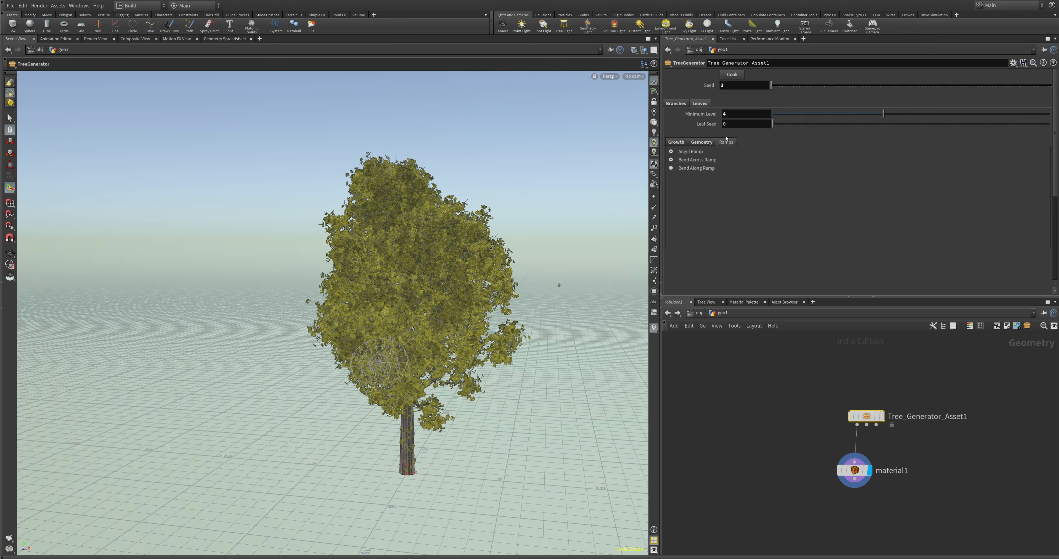
{"action": "left_click", "coordinate": [671, 152]}
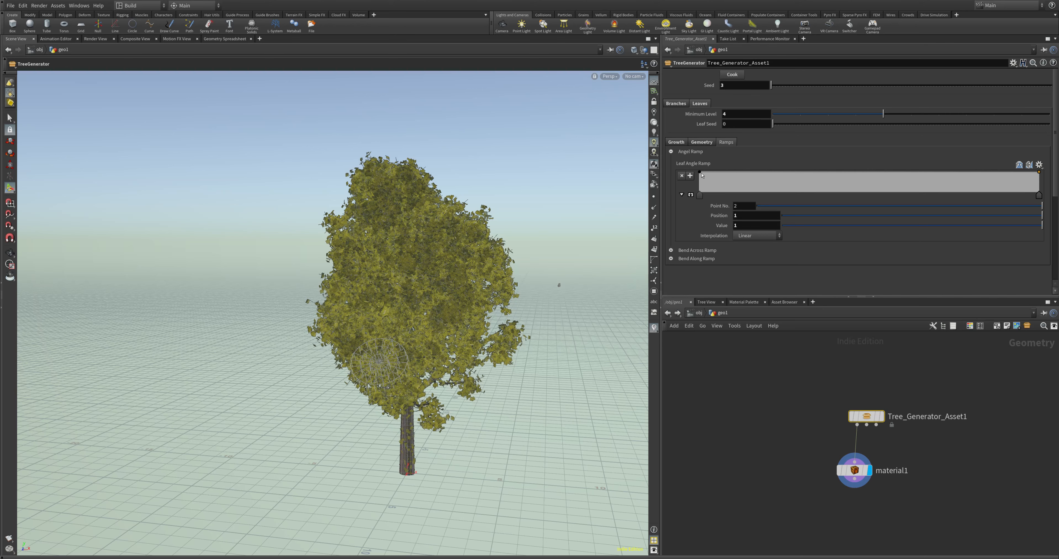
{"action": "left_click_drag", "start_coordinate": [700, 173], "coordinate": [700, 189]}
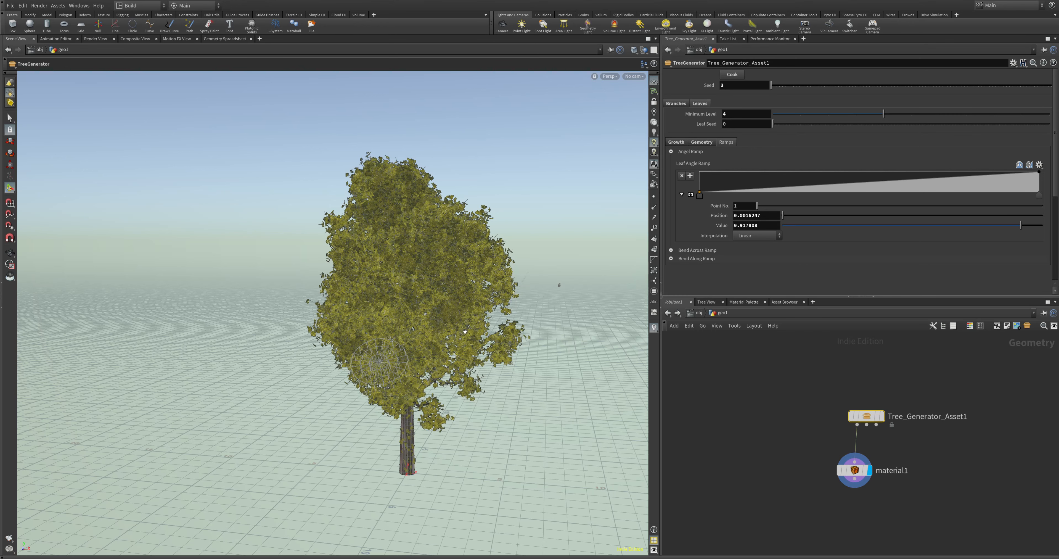
{"action": "key", "text": "Escape"}
{"action": "left_click_drag", "start_coordinate": [468, 401], "coordinate": [575, 398], "text": "alt"}
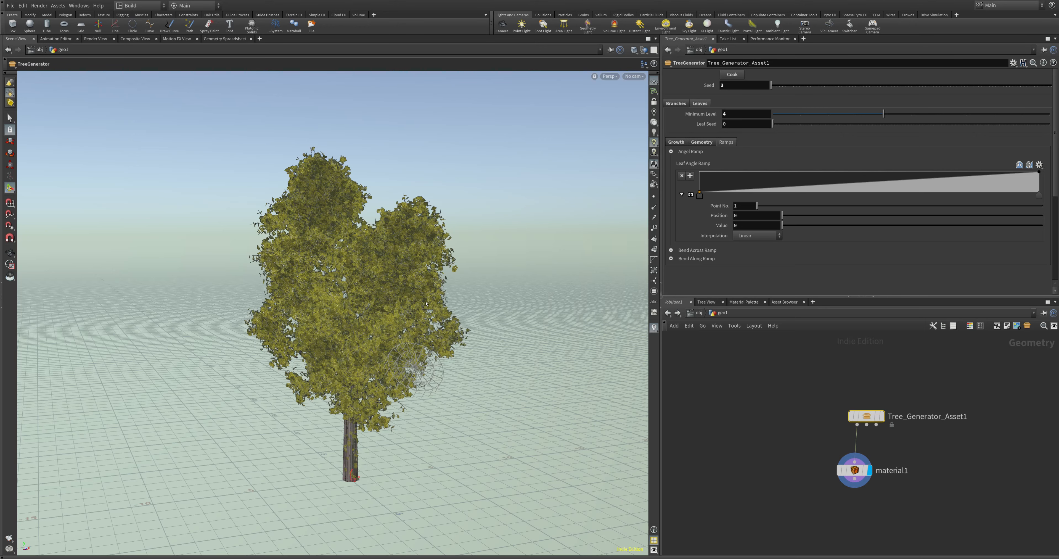
{"action": "left_click_drag", "start_coordinate": [426, 303], "coordinate": [577, 270], "text": "alt"}
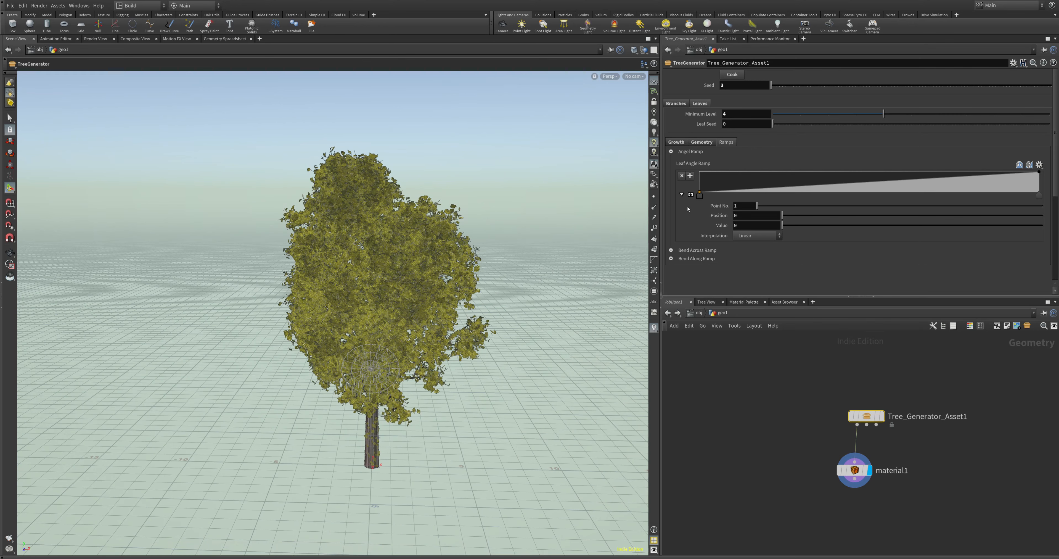
Set the leaf size to 0.3 in the leaf geometry settings and inspect the tree
{"action": "left_click", "coordinate": [698, 143]}
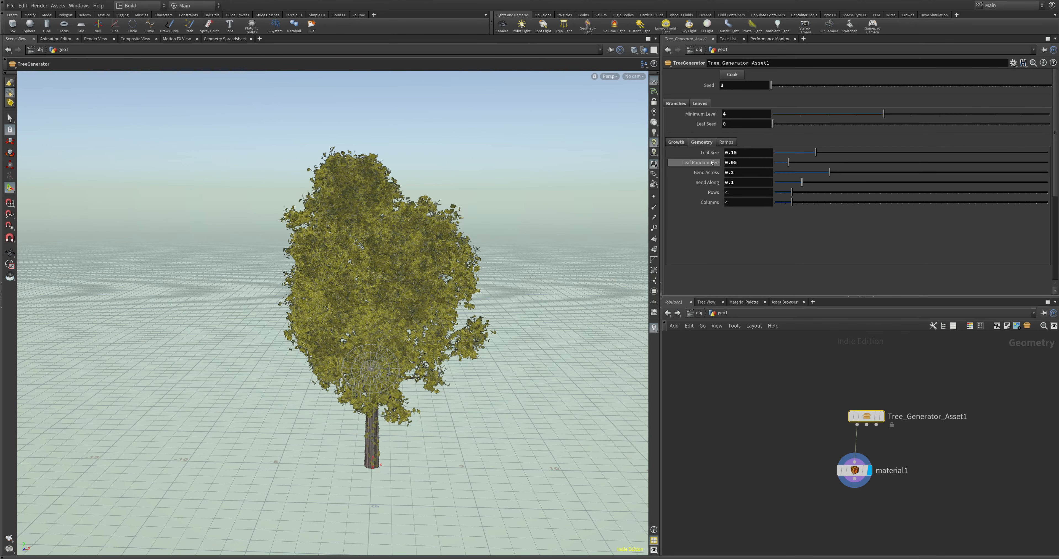
{"action": "left_click_drag", "start_coordinate": [729, 153], "coordinate": [741, 153]}
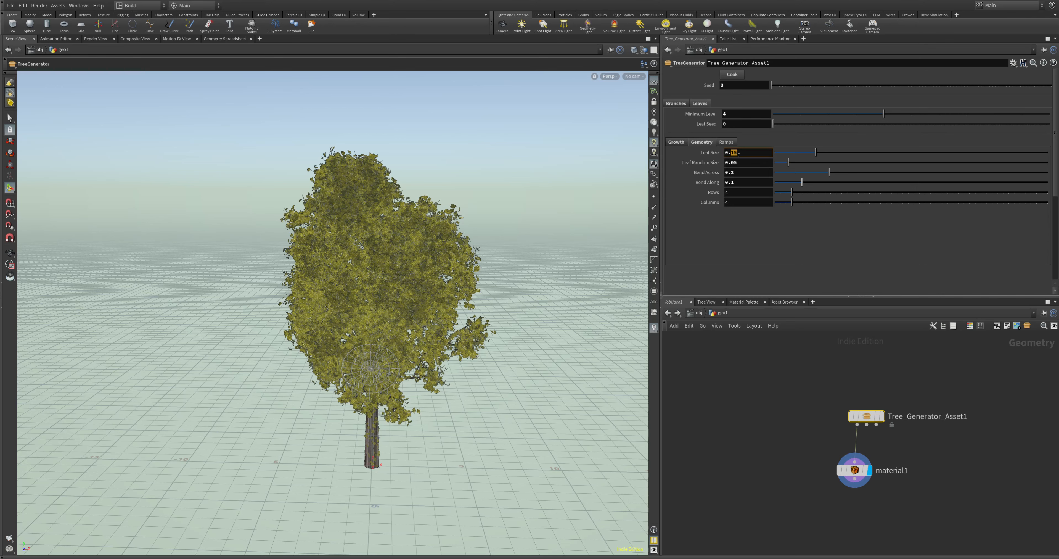
{"action": "type", "text": "3"}
{"action": "key", "text": "Tab"}
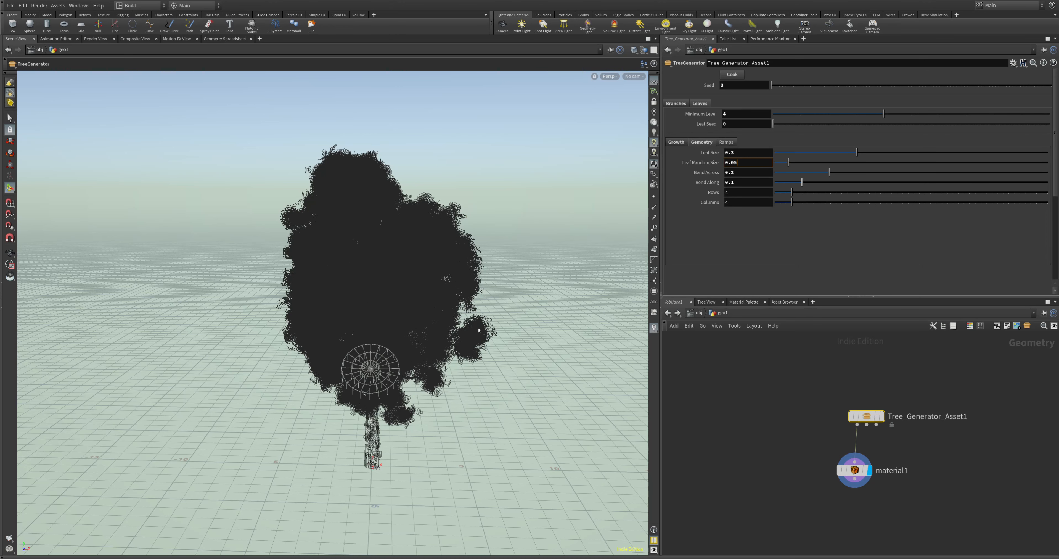
{"action": "key", "text": "Return"}
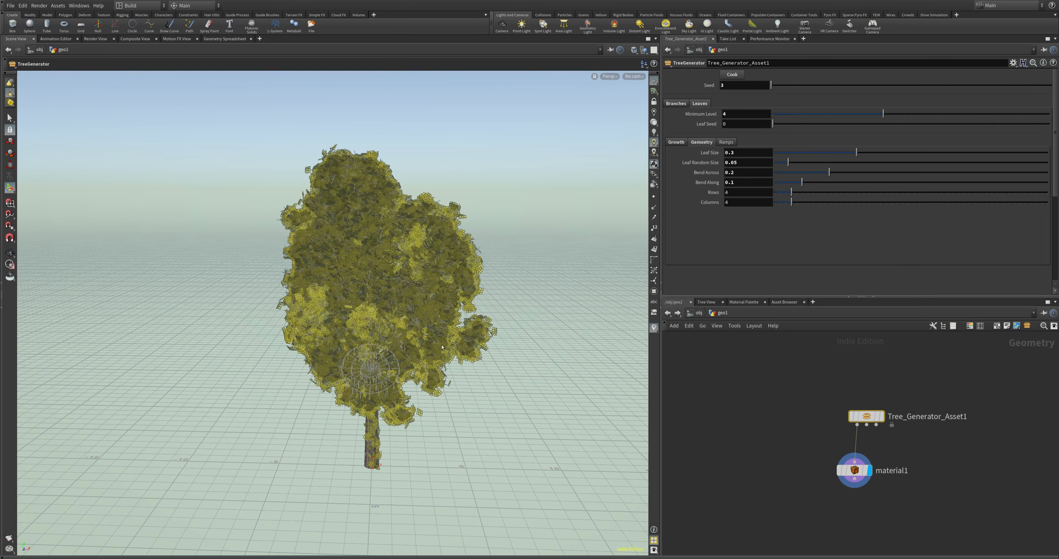
{"action": "key", "text": "Escape"}
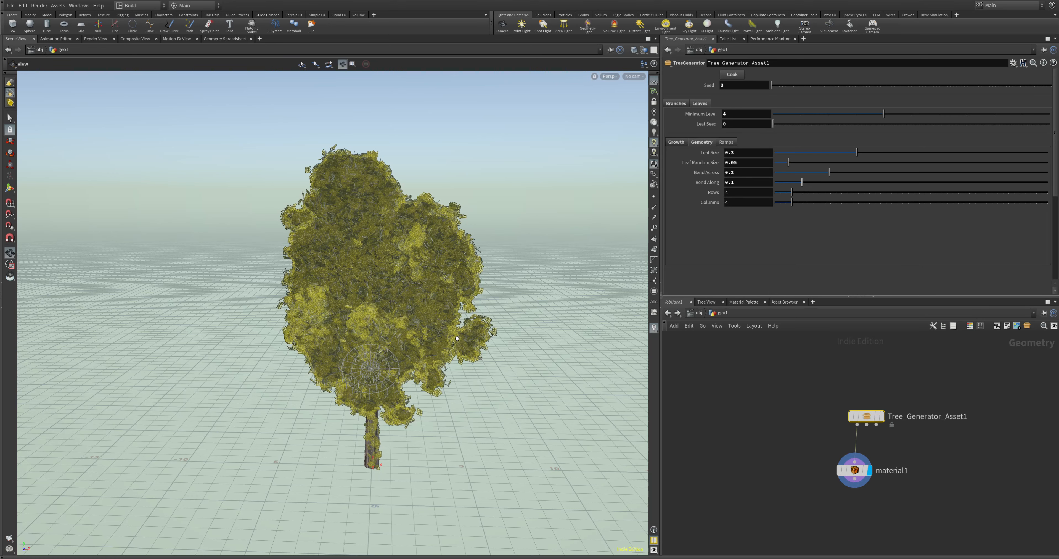
{"action": "left_click_drag", "start_coordinate": [466, 346], "coordinate": [399, 324]}
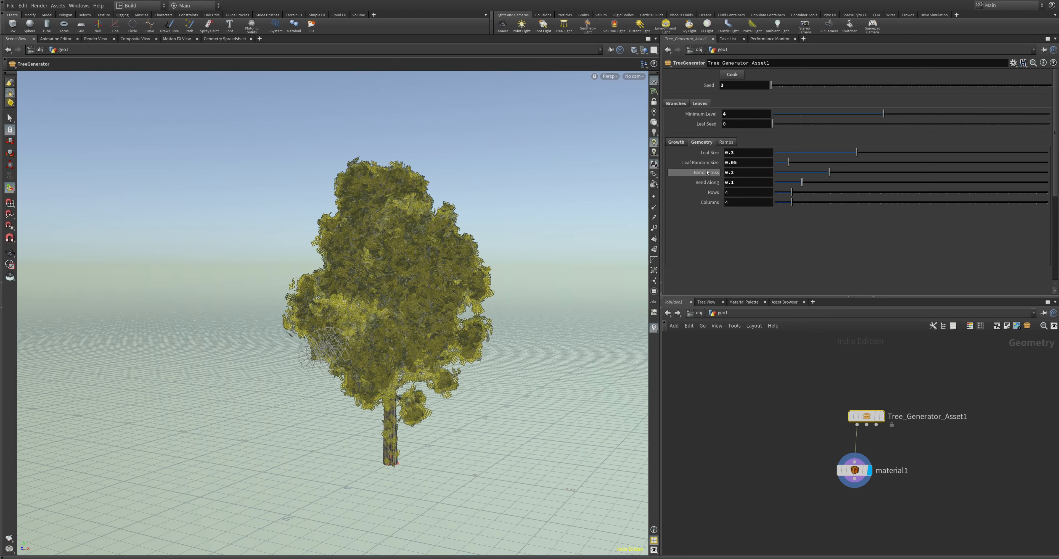
Set the leaves' Bend Across value to 0.4
{"action": "double_click", "coordinate": [732, 173]}
{"action": "type", "text": "4"}
{"action": "key", "text": "Tab"}
{"action": "key", "text": "Return"}
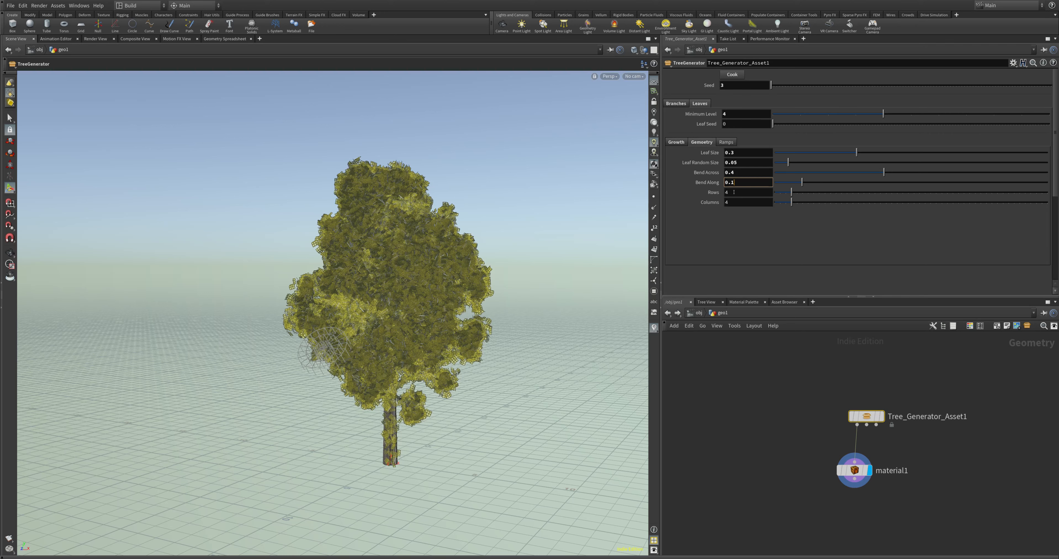
Set the seed of the Level 1 branches to 5 and check the tree's shape
{"action": "left_click", "coordinate": [675, 141]}
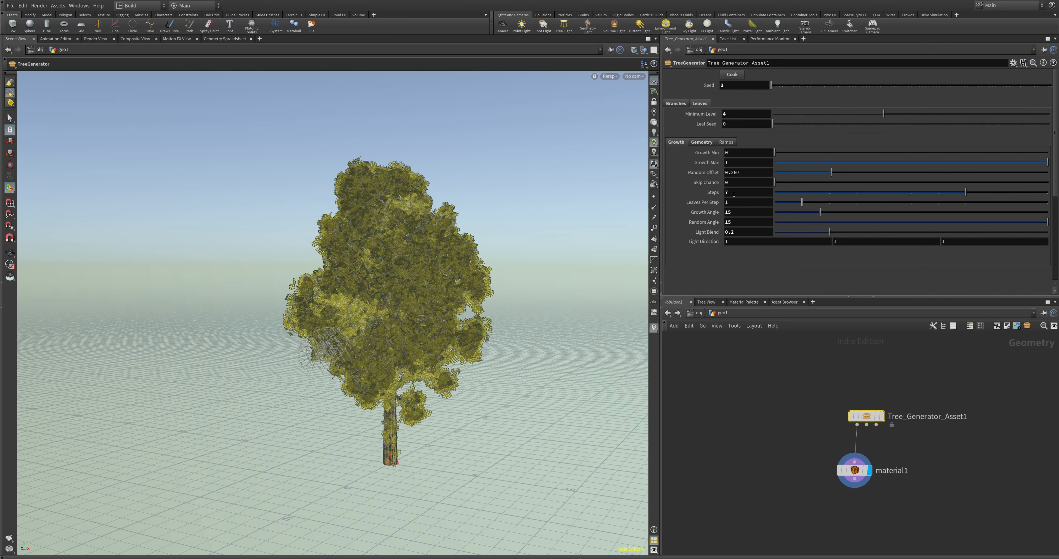
{"action": "left_click", "coordinate": [685, 105]}
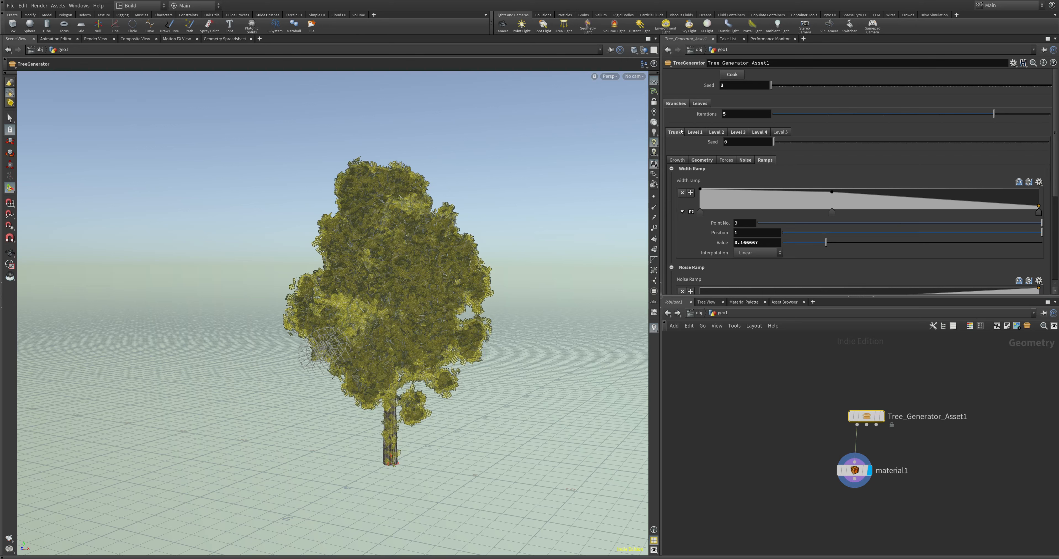
{"action": "left_click", "coordinate": [694, 131]}
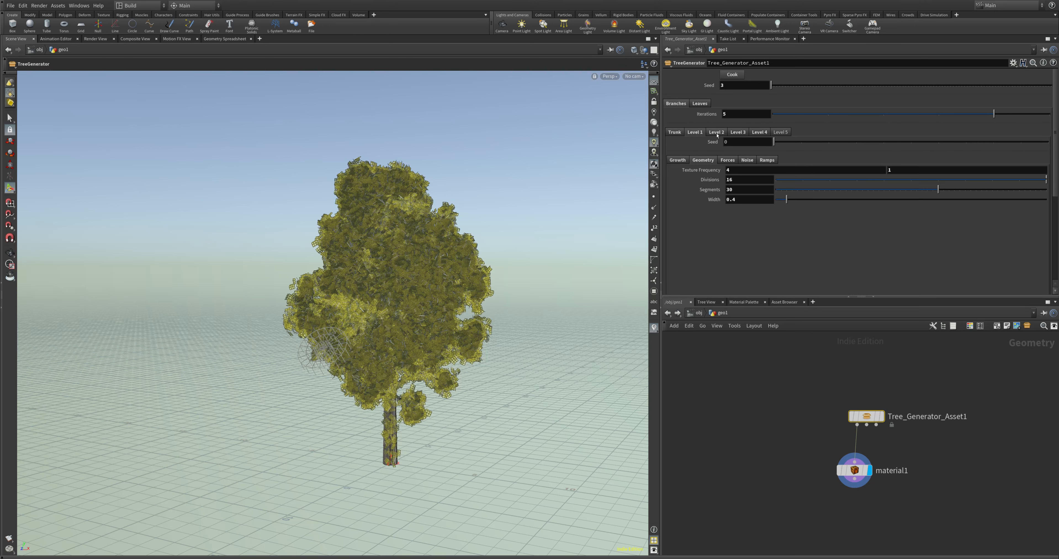
{"action": "left_click", "coordinate": [738, 142]}
{"action": "left_click", "coordinate": [742, 181]}
{"action": "key", "text": "Return"}
{"action": "key", "text": "Escape"}
{"action": "left_click_drag", "start_coordinate": [409, 346], "coordinate": [452, 329]}
{"action": "key", "text": "Return"}
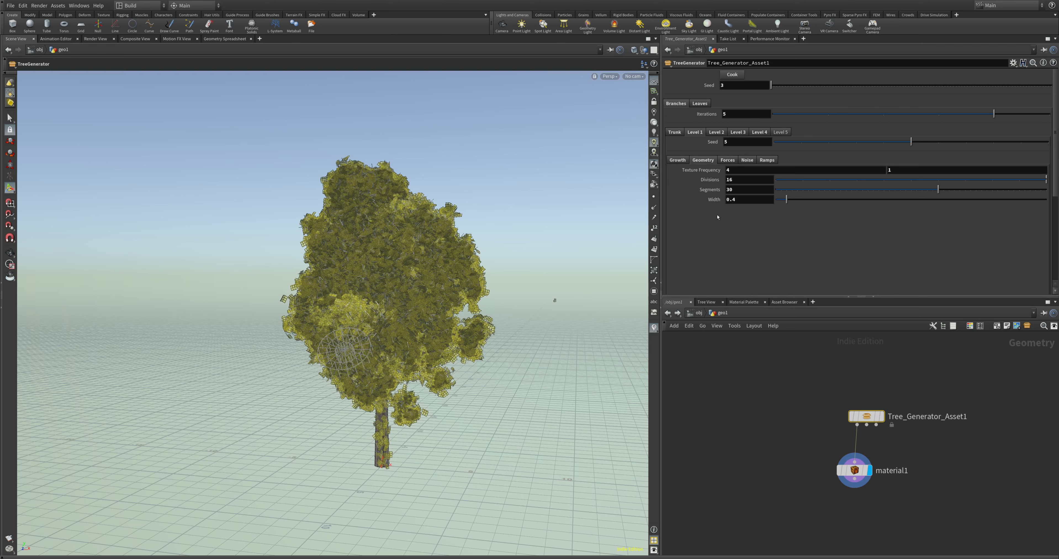
Set the trunk's growth length to 22 and view the whole tree
{"action": "left_click", "coordinate": [683, 161]}
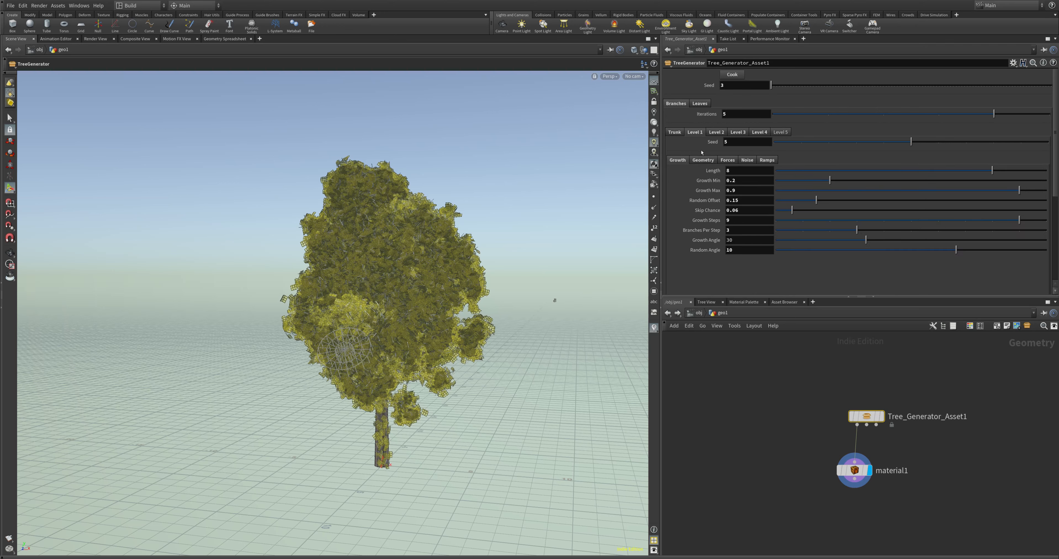
{"action": "left_click", "coordinate": [675, 133]}
{"action": "scroll", "coordinate": [731, 228], "scroll_direction": "down", "scroll_amount": 5}
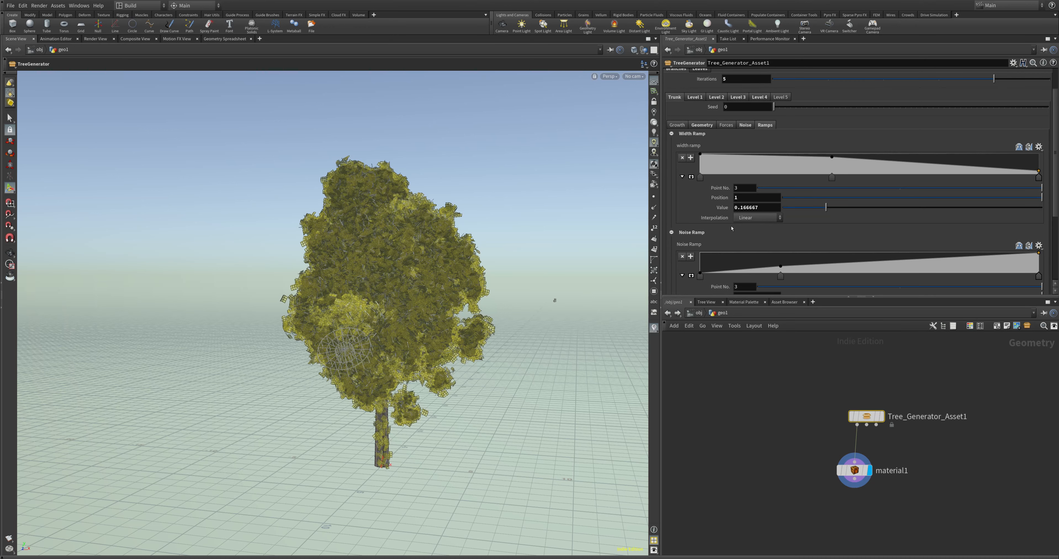
{"action": "scroll", "coordinate": [732, 229], "scroll_direction": "up", "scroll_amount": 5}
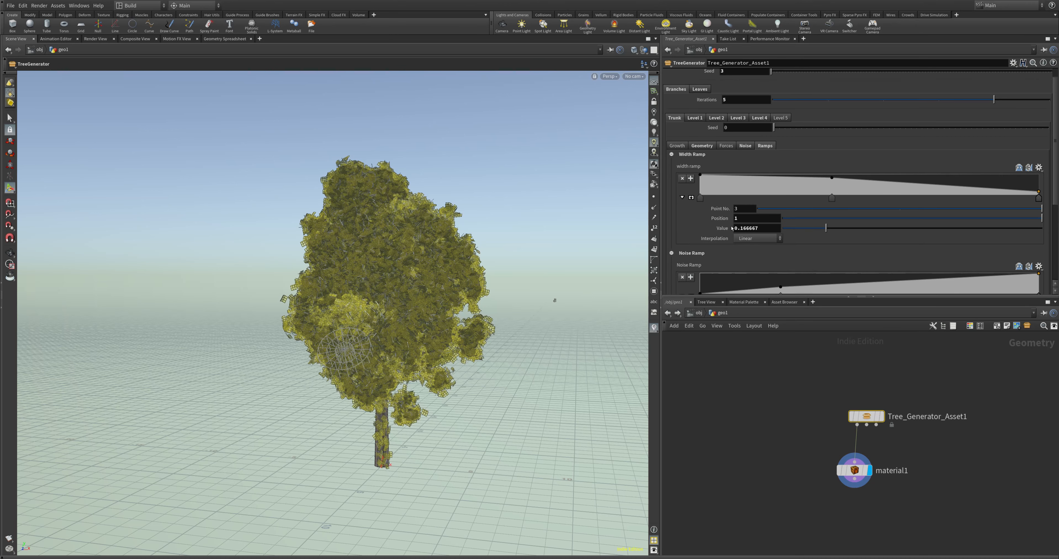
{"action": "left_click", "coordinate": [677, 160]}
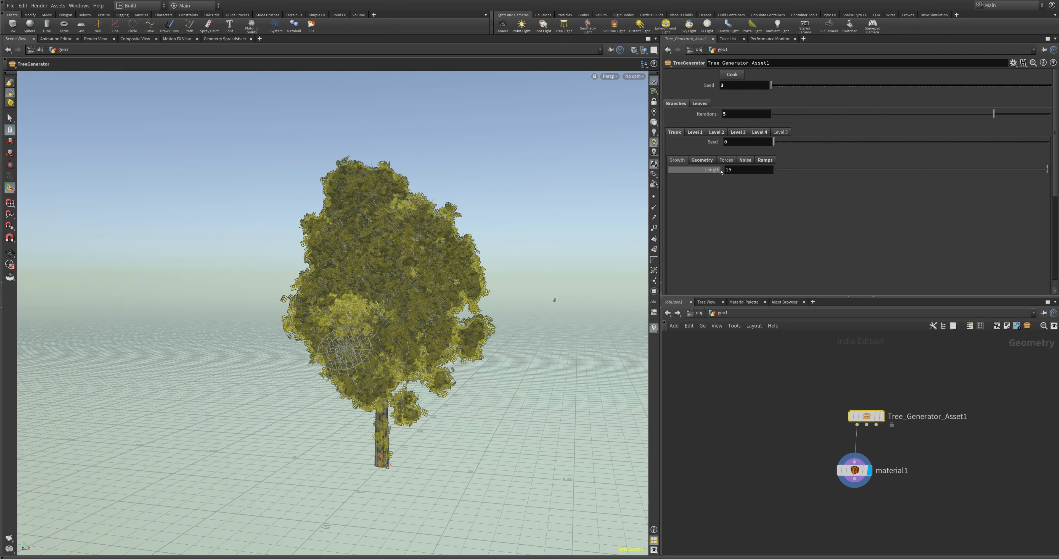
{"action": "double_click", "coordinate": [736, 170]}
{"action": "type", "text": "22"}
{"action": "key", "text": "Return"}
{"action": "left_click_drag", "start_coordinate": [554, 301], "coordinate": [415, 466], "text": "alt"}
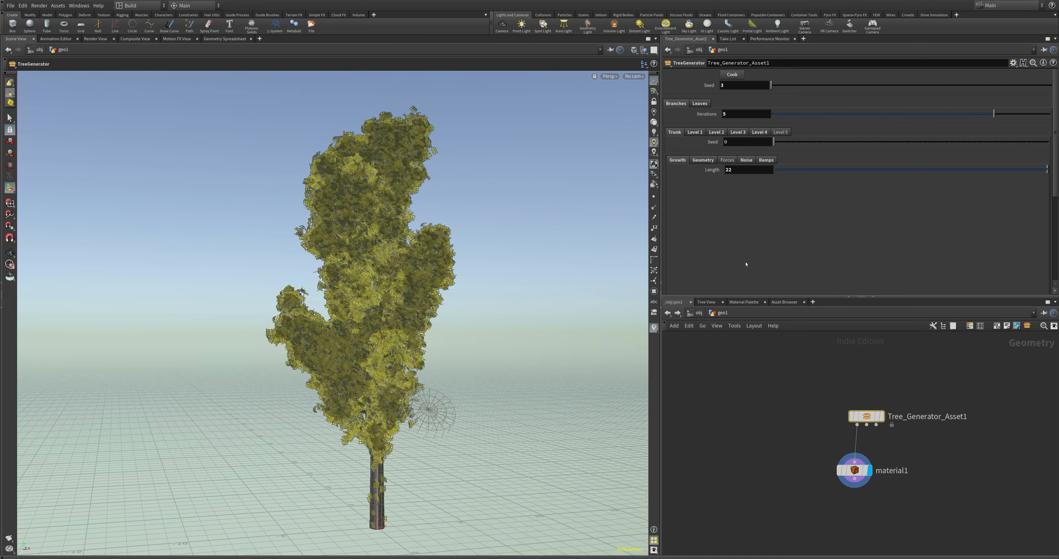
Review the trunk's geometry and gravity force settings, and inspect the whole tree
{"action": "left_click", "coordinate": [702, 160]}
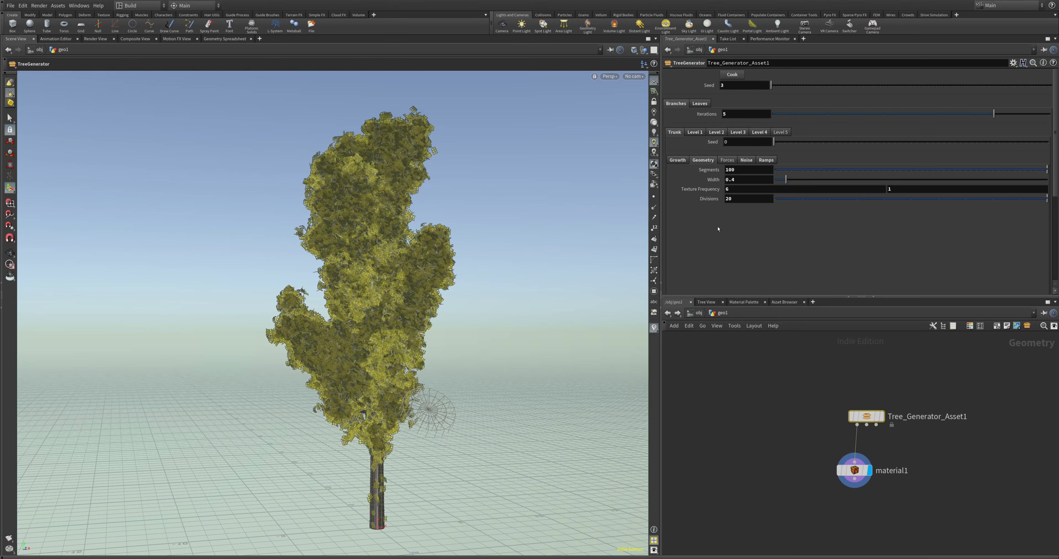
{"action": "left_click", "coordinate": [726, 159]}
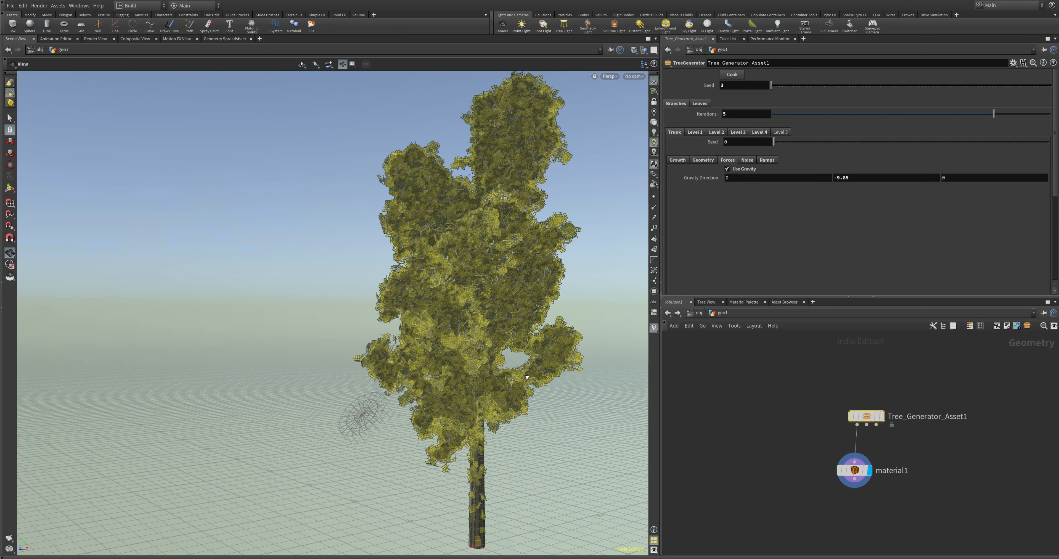
{"action": "key", "text": "Escape"}
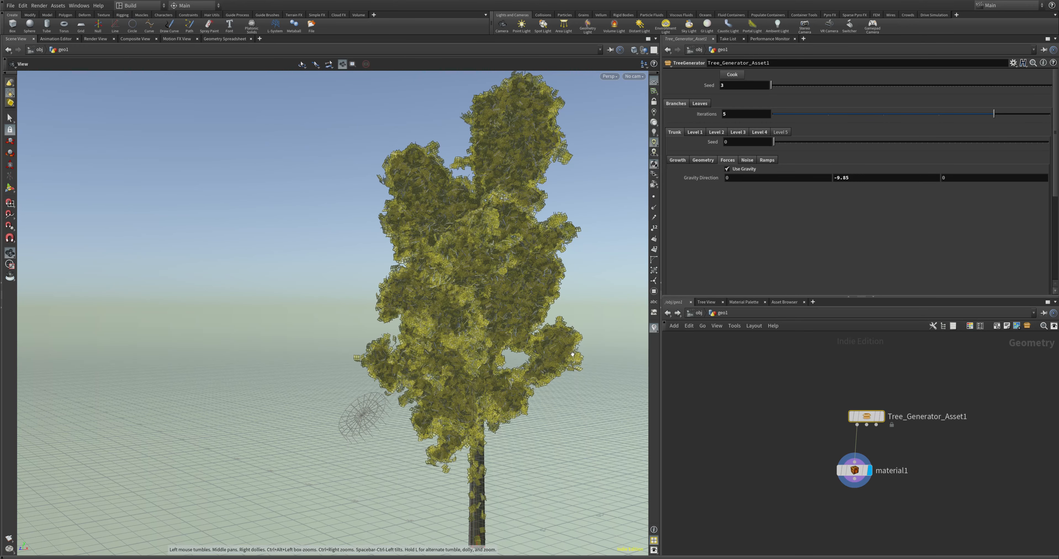
{"action": "scroll", "coordinate": [574, 364], "scroll_direction": "down", "scroll_amount": 5}
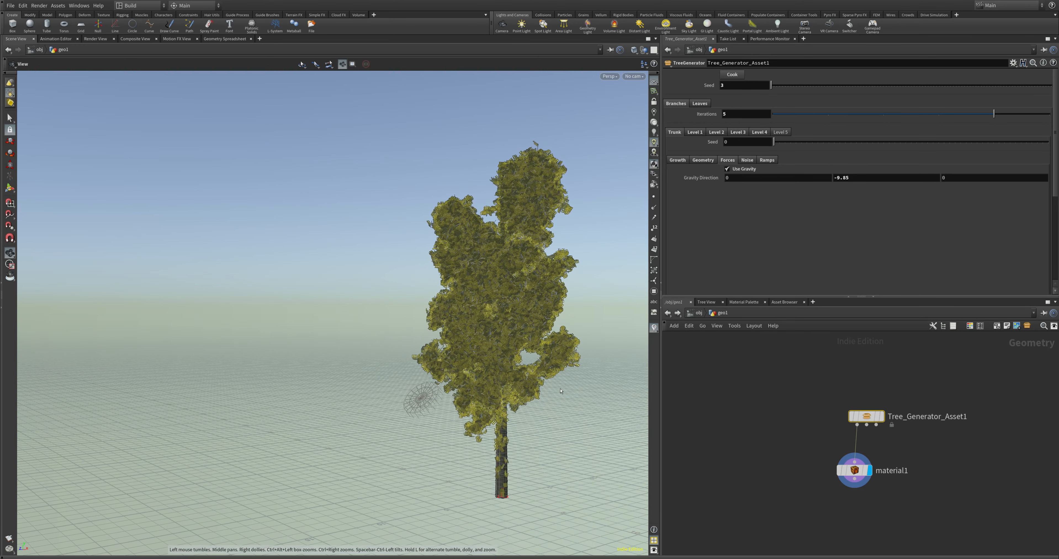
{"action": "left_click_drag", "start_coordinate": [565, 373], "coordinate": [539, 337], "text": "alt"}
{"action": "middle_click_drag", "start_coordinate": [539, 337], "coordinate": [435, 351], "text": "alt"}
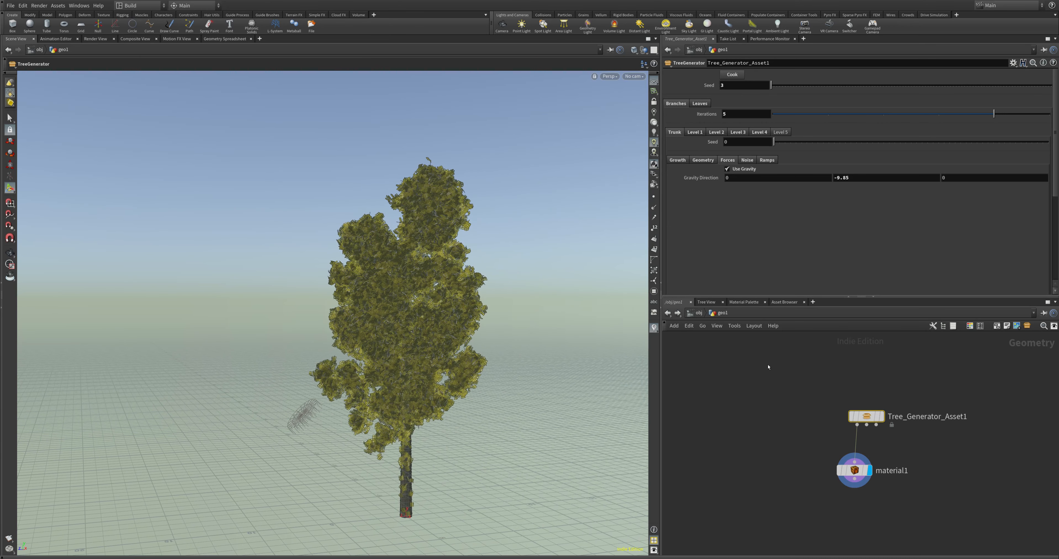
Go to the scene's shop network and frame the Leaves and Branches shaders
{"action": "left_click", "coordinate": [696, 314]}
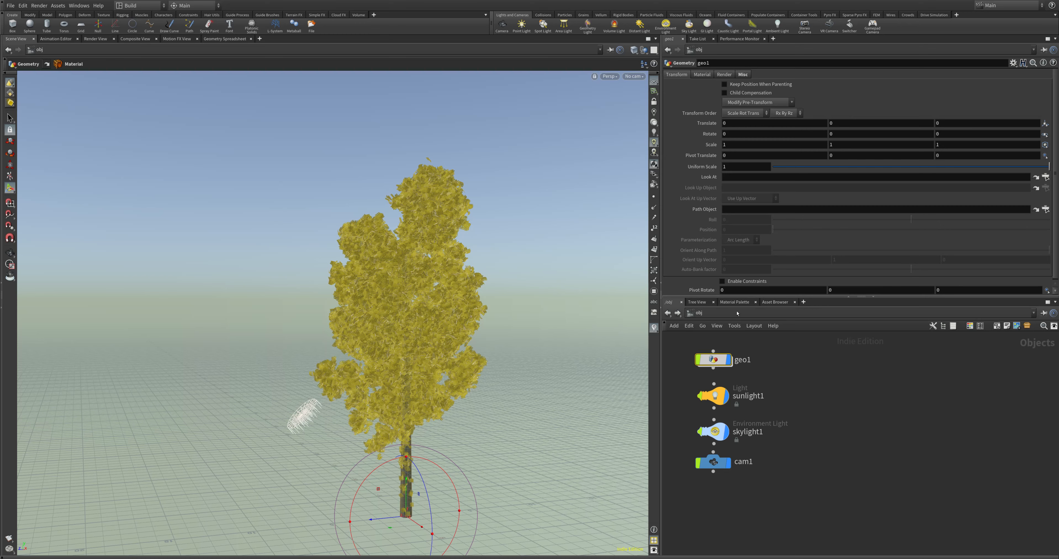
{"action": "left_click", "coordinate": [735, 301]}
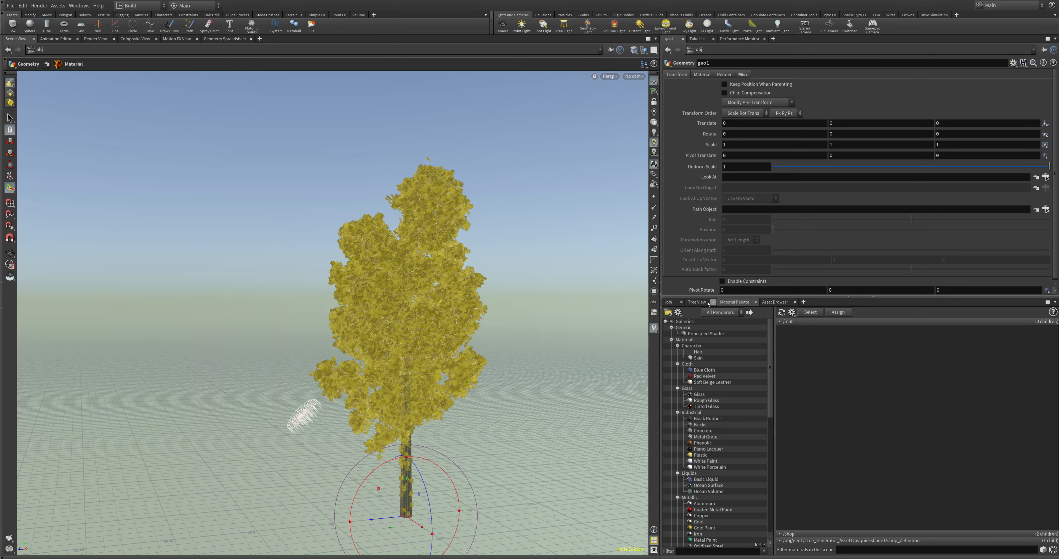
{"action": "left_click", "coordinate": [671, 302]}
{"action": "left_click", "coordinate": [725, 312]}
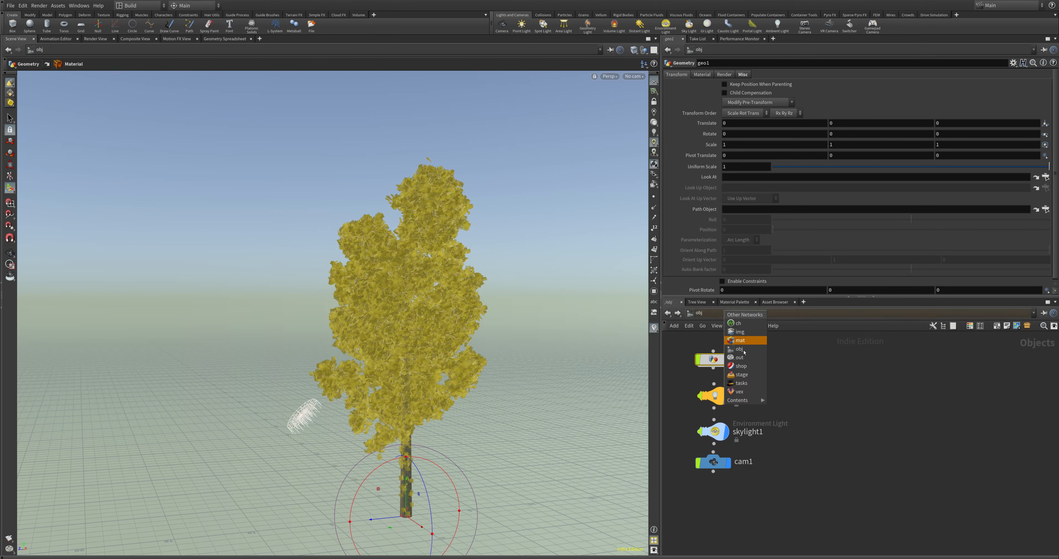
{"action": "left_click", "coordinate": [757, 375]}
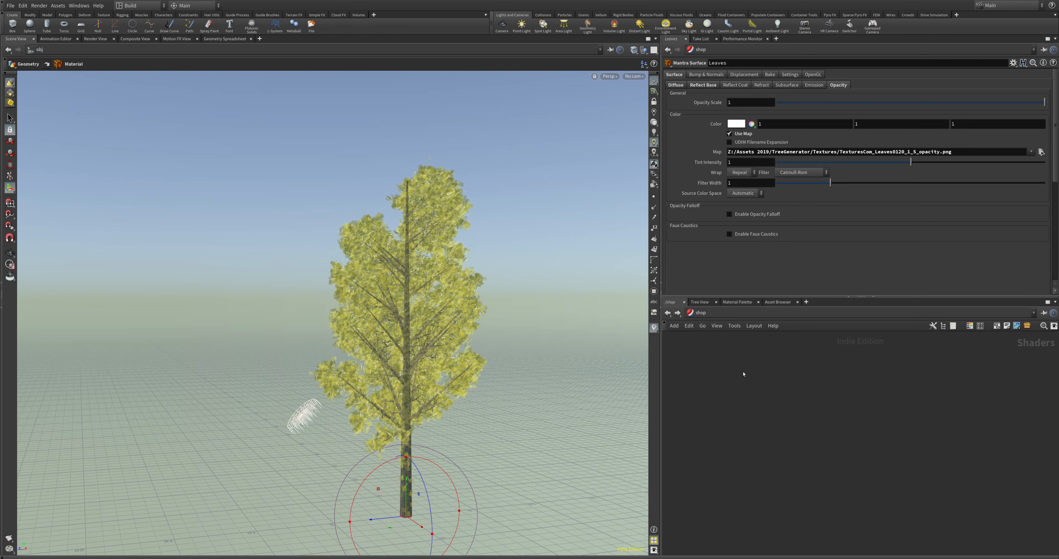
{"action": "key", "text": "h"}
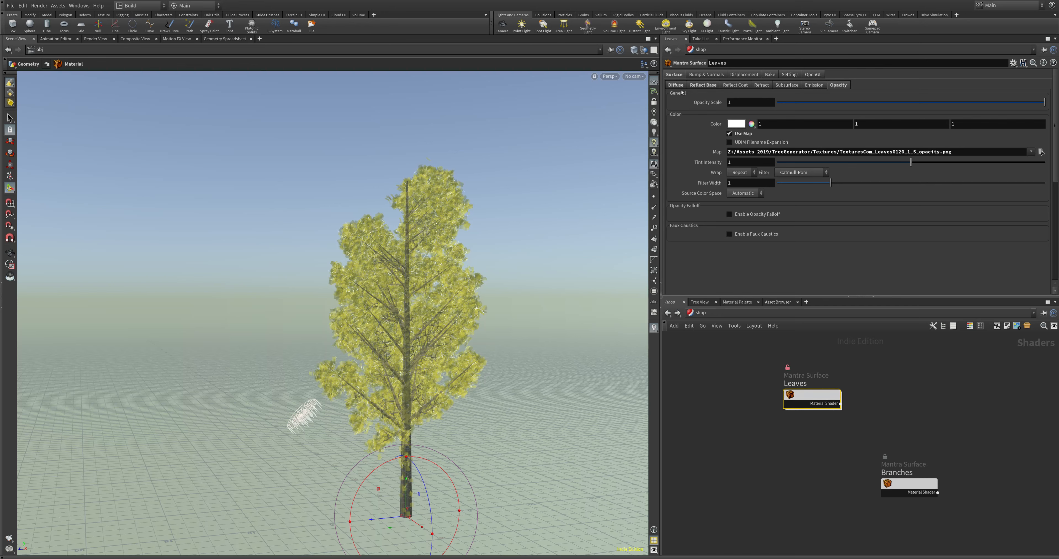
Review the Leaves shader's surface, bump and normals, and displacement settings
{"action": "left_click", "coordinate": [696, 77]}
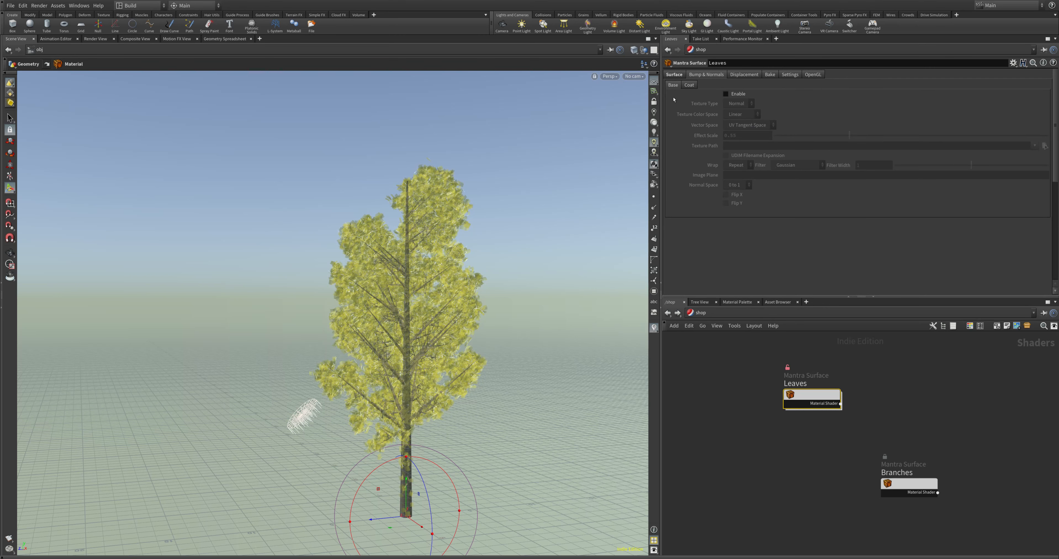
{"action": "left_click", "coordinate": [676, 77]}
{"action": "left_click", "coordinate": [680, 85]}
{"action": "left_click", "coordinate": [696, 74]}
{"action": "left_click", "coordinate": [756, 77]}
{"action": "left_click", "coordinate": [705, 74]}
{"action": "left_click", "coordinate": [748, 75]}
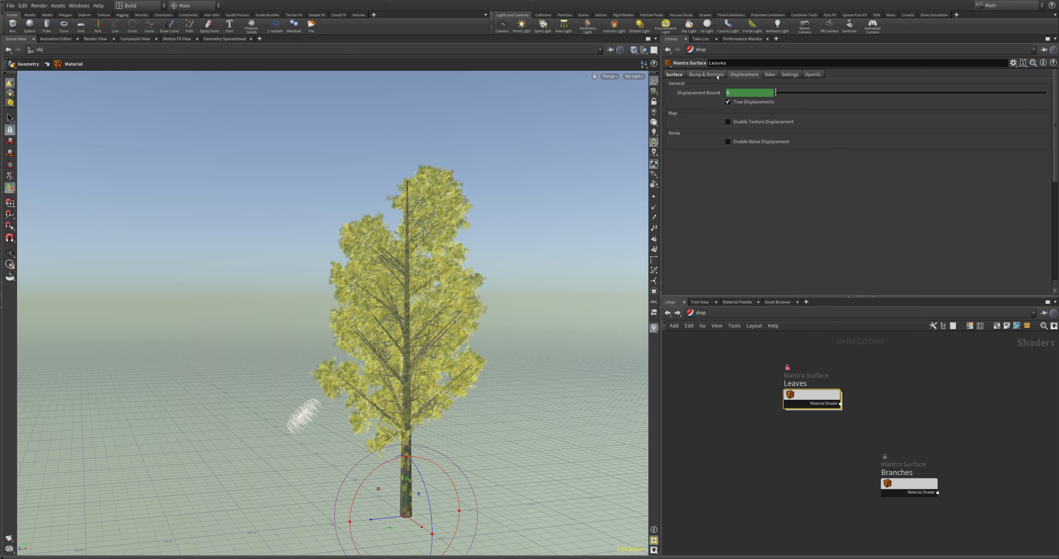
Arrange the Leaves and Branches shader nodes side by side in a row, and inspect the tree
{"action": "left_click_drag", "start_coordinate": [808, 396], "coordinate": [721, 361]}
{"action": "left_click_drag", "start_coordinate": [907, 490], "coordinate": [729, 415]}
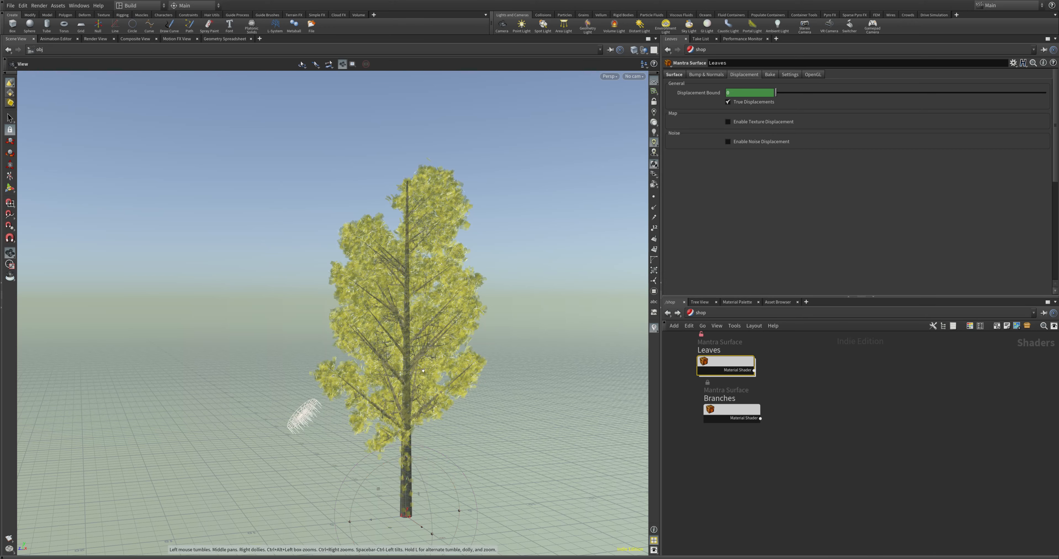
{"action": "left_click_drag", "start_coordinate": [444, 368], "coordinate": [627, 343], "text": "alt"}
{"action": "key", "text": "r"}
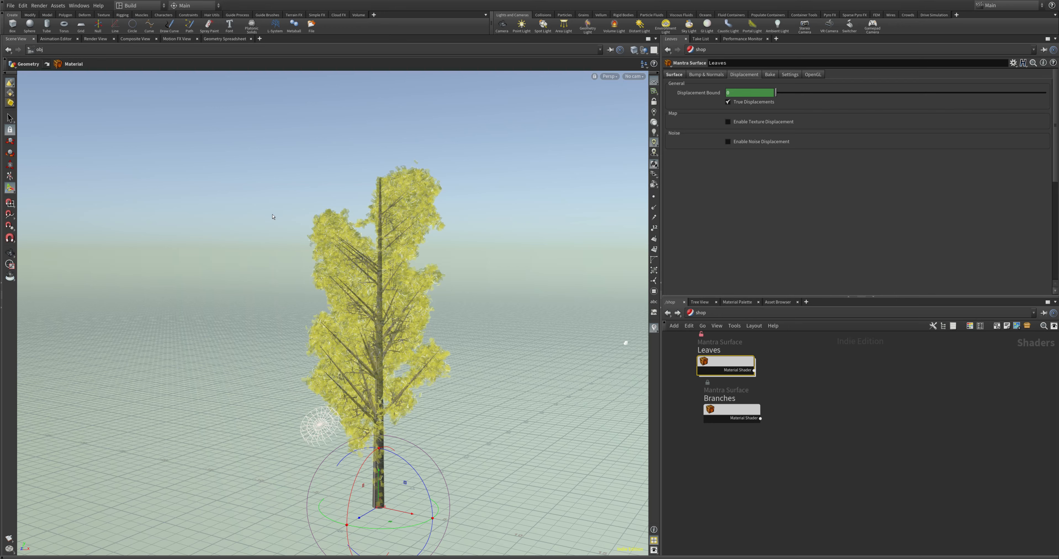
{"action": "key", "text": "Escape"}
{"action": "left_click_drag", "start_coordinate": [374, 305], "coordinate": [385, 276]}
{"action": "key", "text": "Return"}
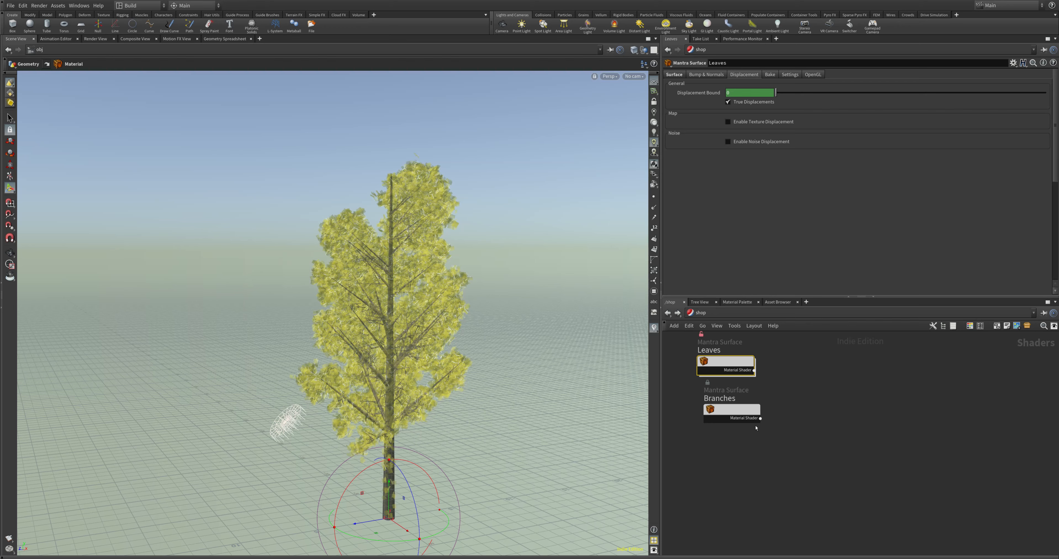
{"action": "key", "text": "l"}
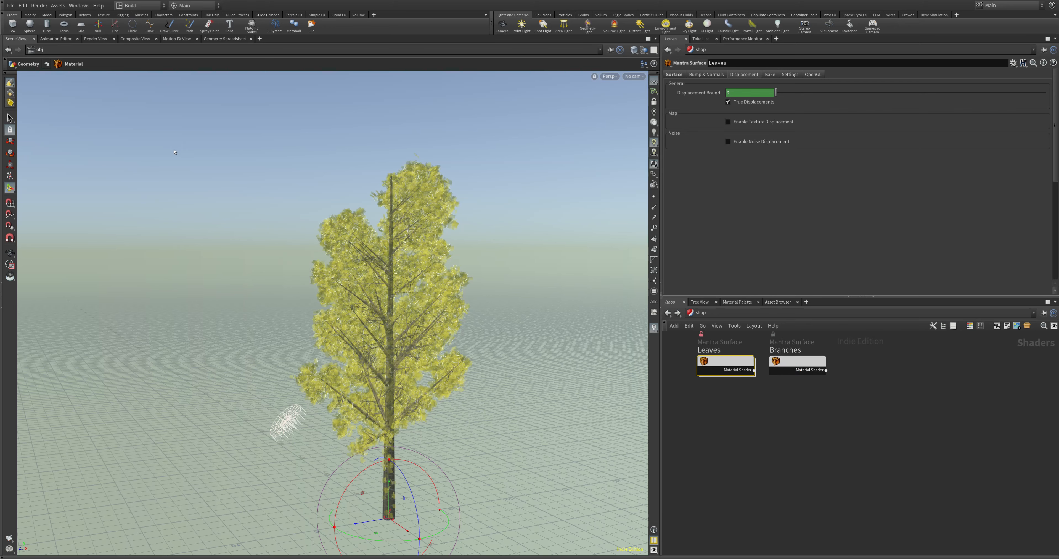
Create a new Mantra render node
{"action": "left_click", "coordinate": [41, 6]}
{"action": "mouse_move", "coordinate": [50, 14]}
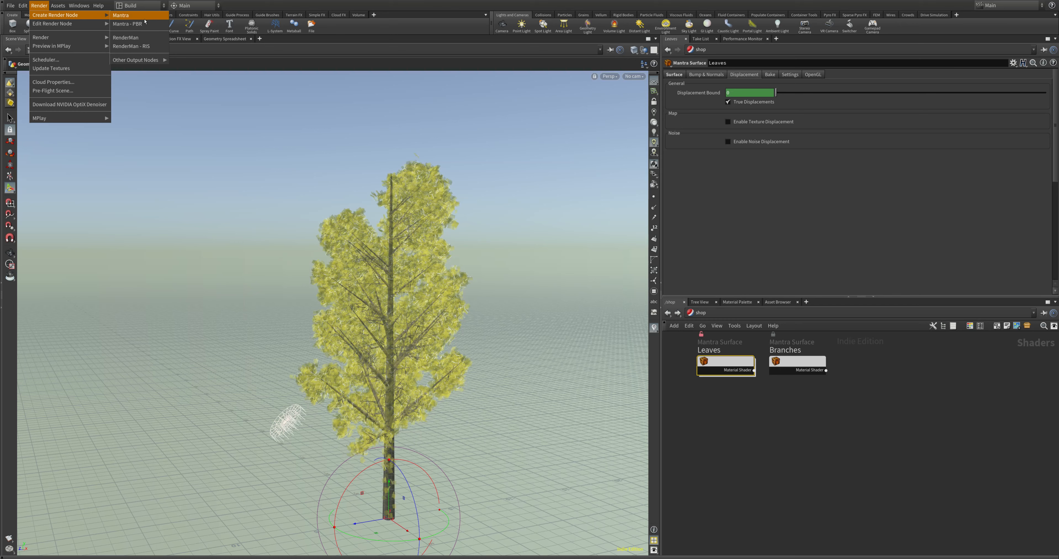
{"action": "left_click", "coordinate": [125, 15]}
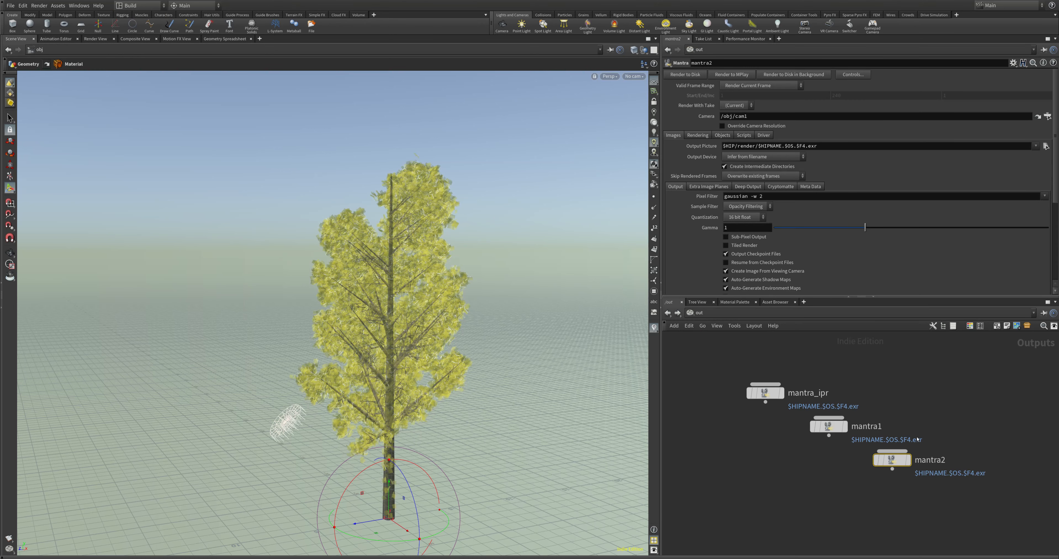
Return to the out network through obj and space the three Mantra render nodes apart
{"action": "left_click", "coordinate": [667, 312]}
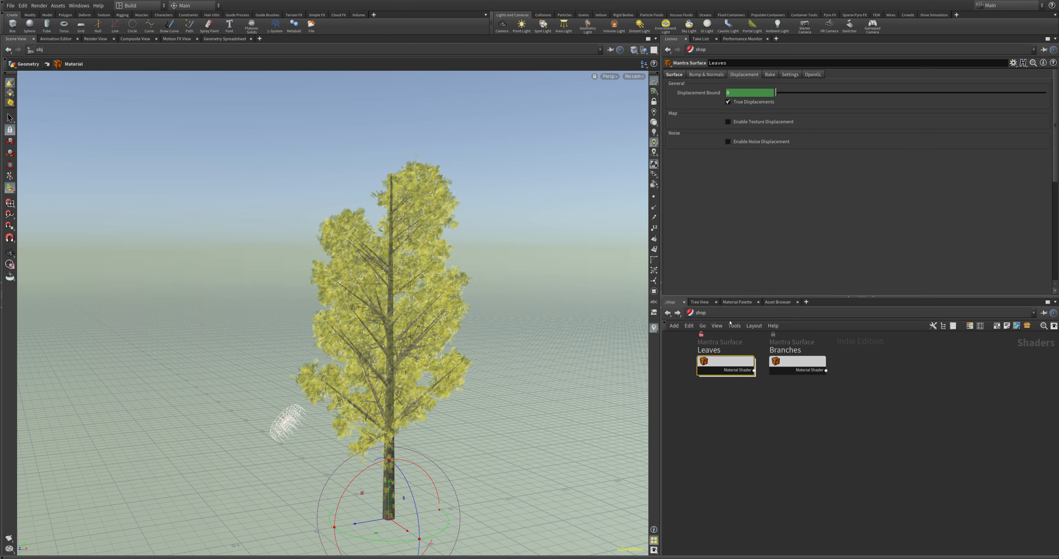
{"action": "left_click", "coordinate": [668, 313]}
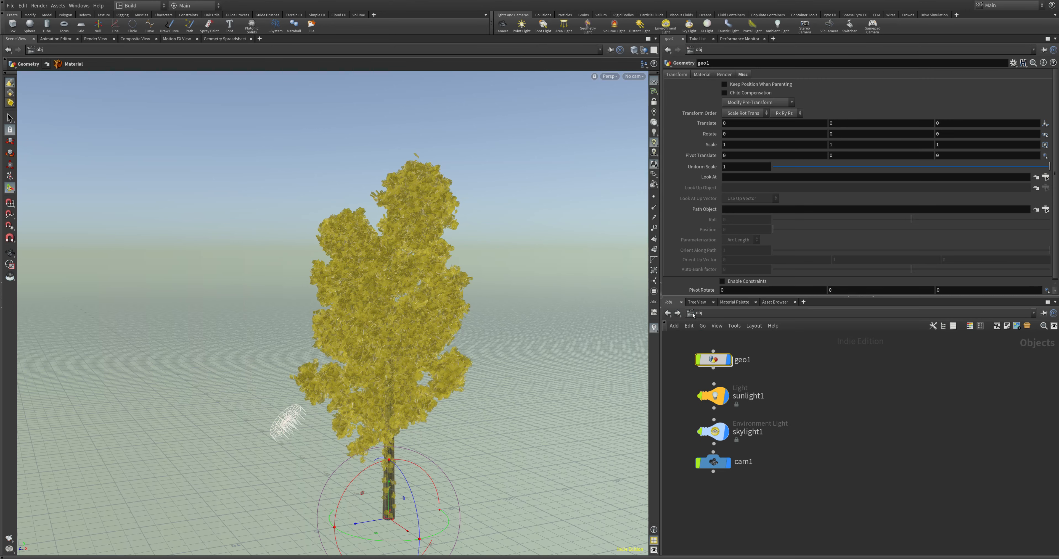
{"action": "left_click", "coordinate": [711, 316]}
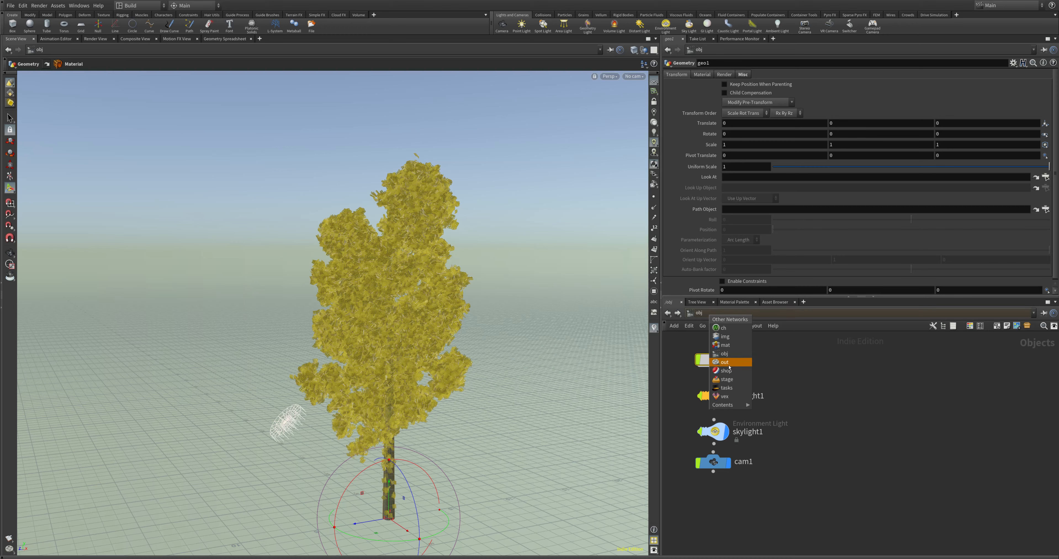
{"action": "left_click", "coordinate": [726, 364]}
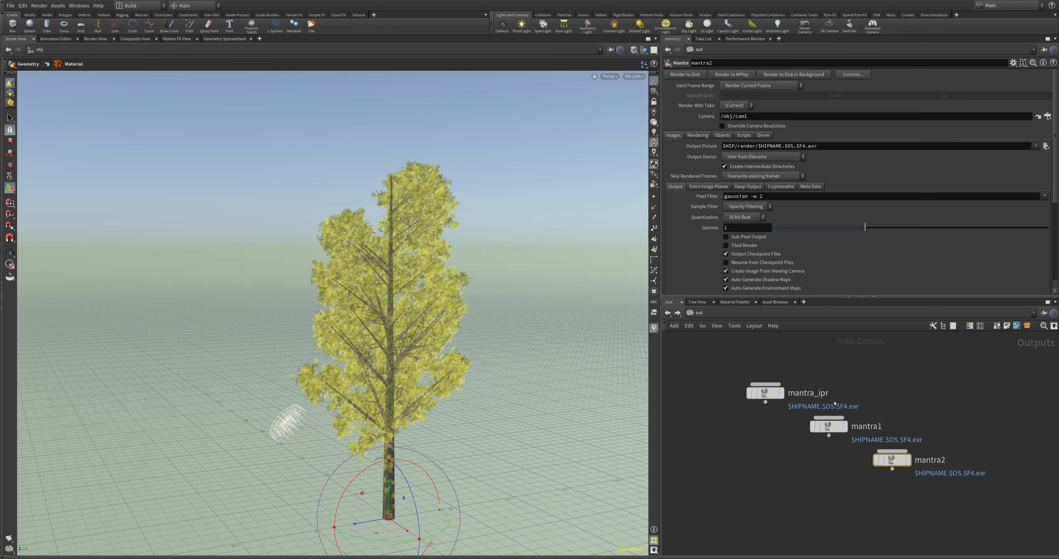
{"action": "left_click_drag", "start_coordinate": [899, 456], "coordinate": [750, 436]}
{"action": "left_click_drag", "start_coordinate": [764, 393], "coordinate": [762, 359]}
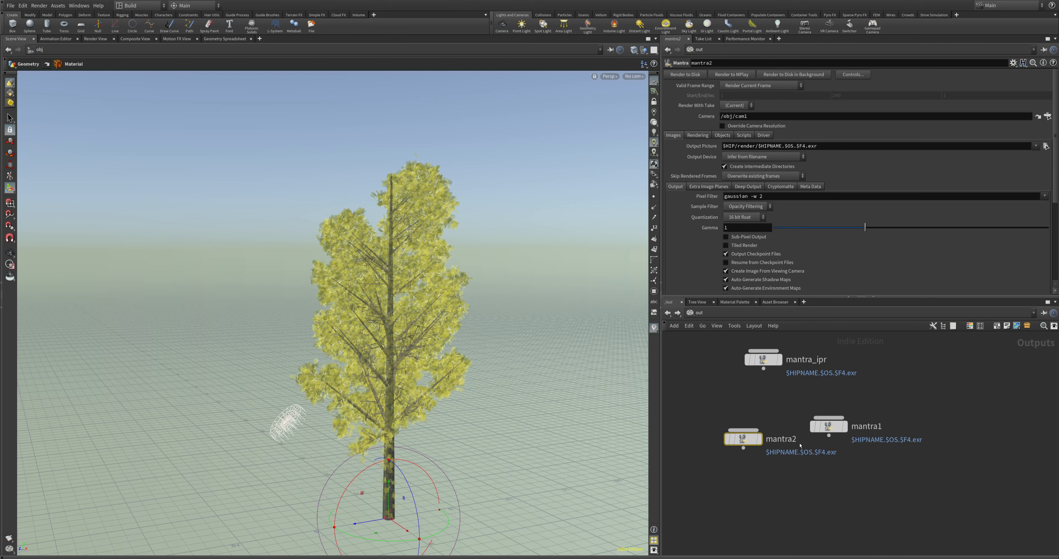
{"action": "left_click_drag", "start_coordinate": [828, 427], "coordinate": [874, 400]}
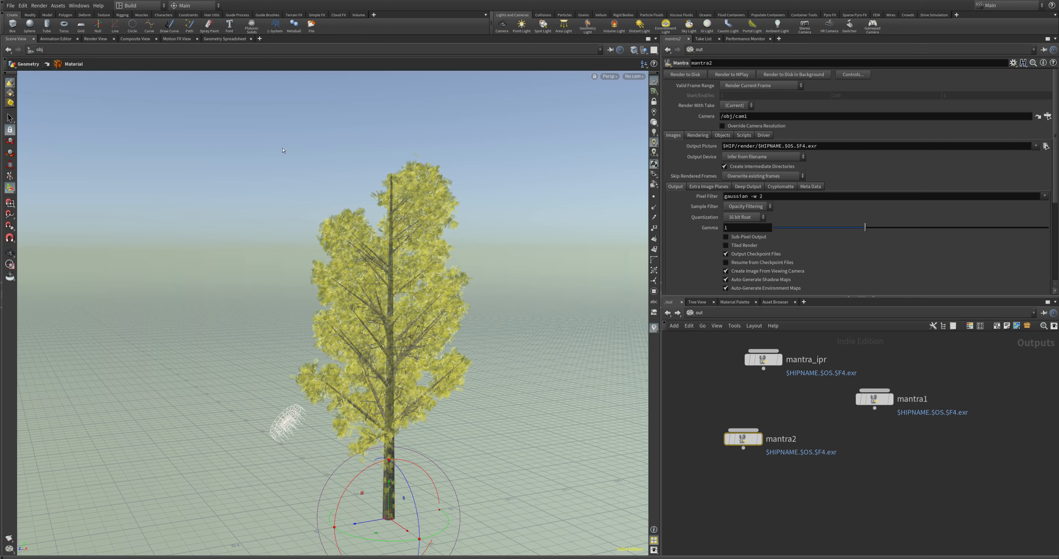
{"action": "left_click", "coordinate": [39, 5]}
{"action": "mouse_move", "coordinate": [46, 16]}
{"action": "mouse_move", "coordinate": [48, 38]}
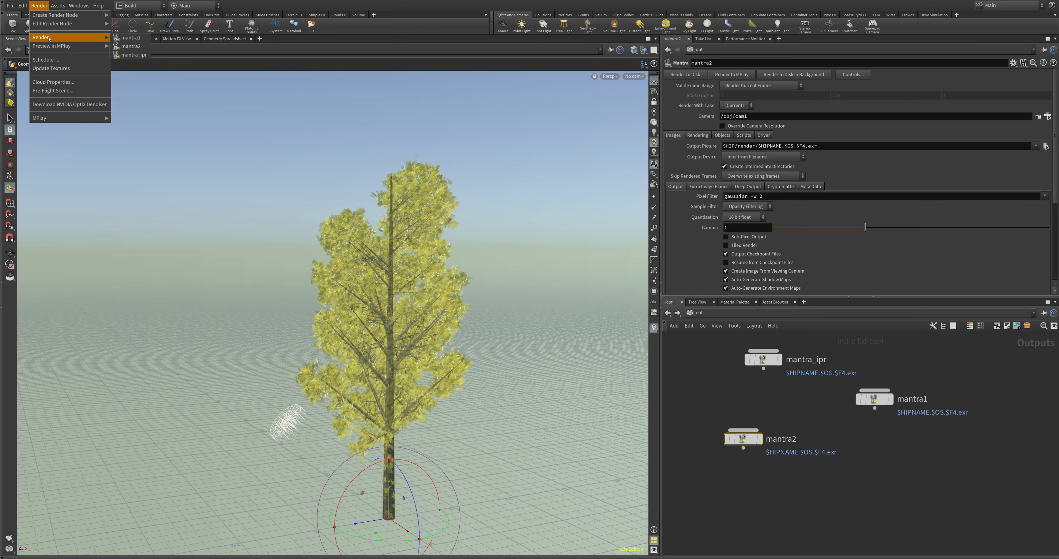
{"action": "key", "text": "Escape"}
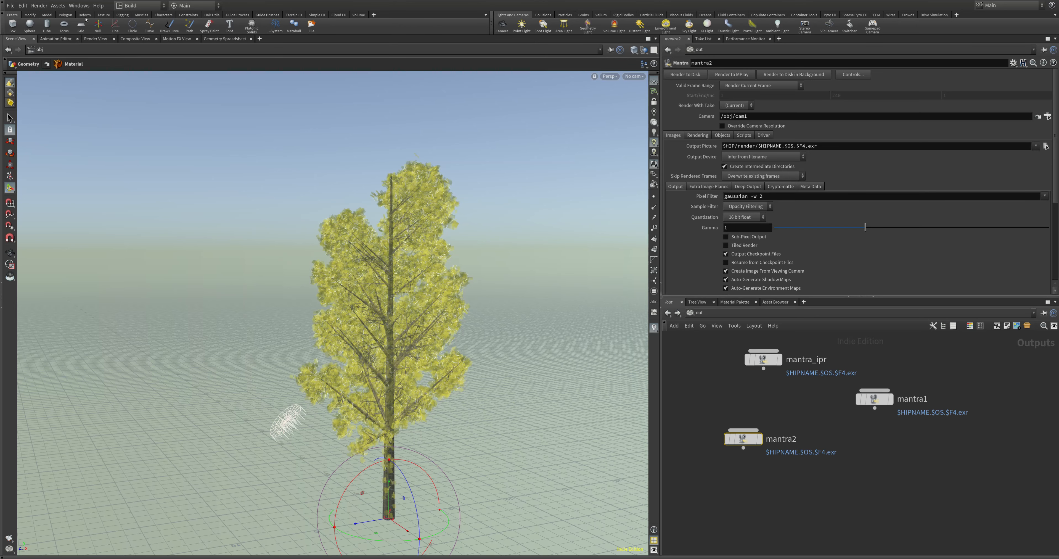
Show the render view and choose /out/mantra2 as its render node
{"action": "left_click", "coordinate": [95, 39]}
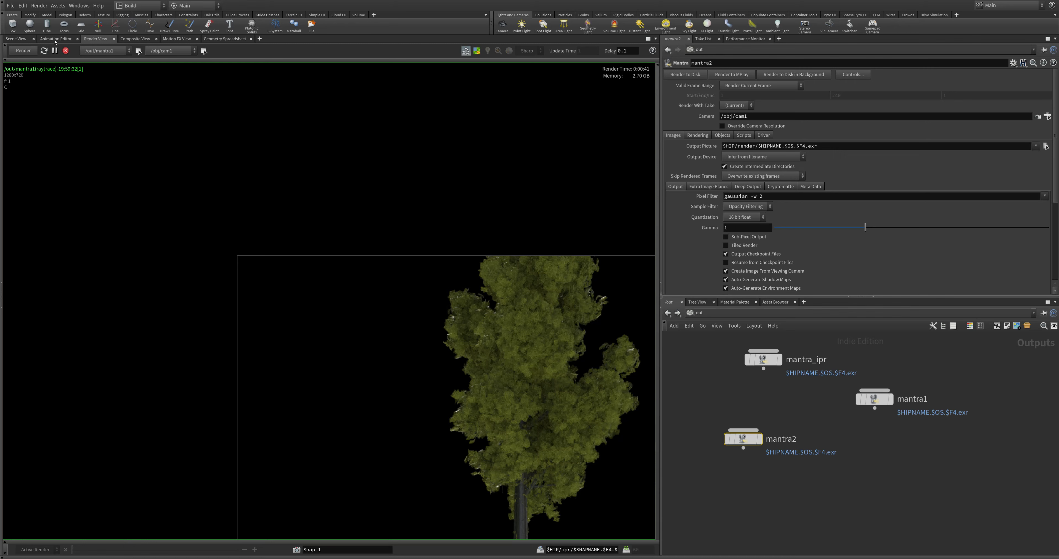
{"action": "left_click", "coordinate": [112, 54]}
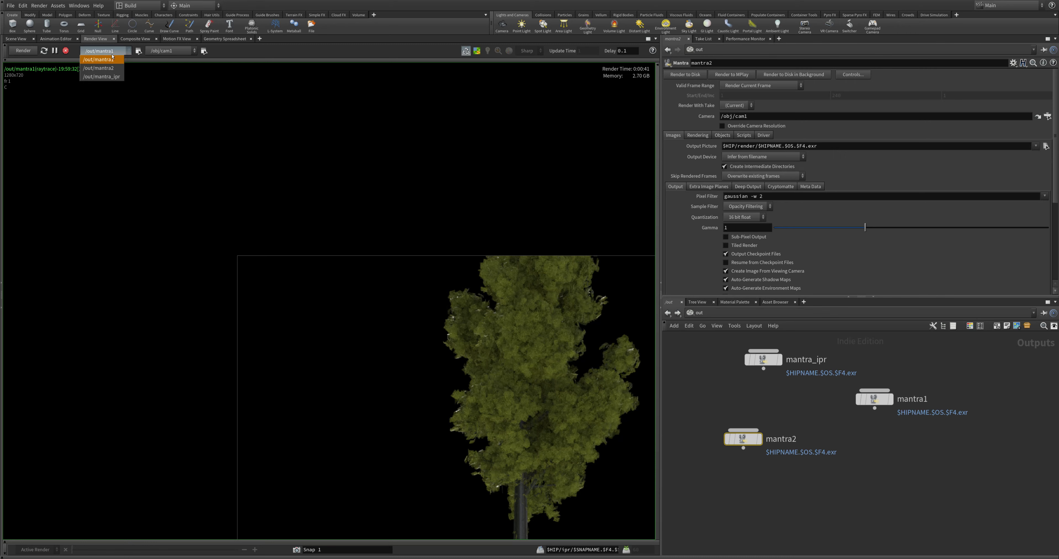
{"action": "left_click", "coordinate": [102, 68]}
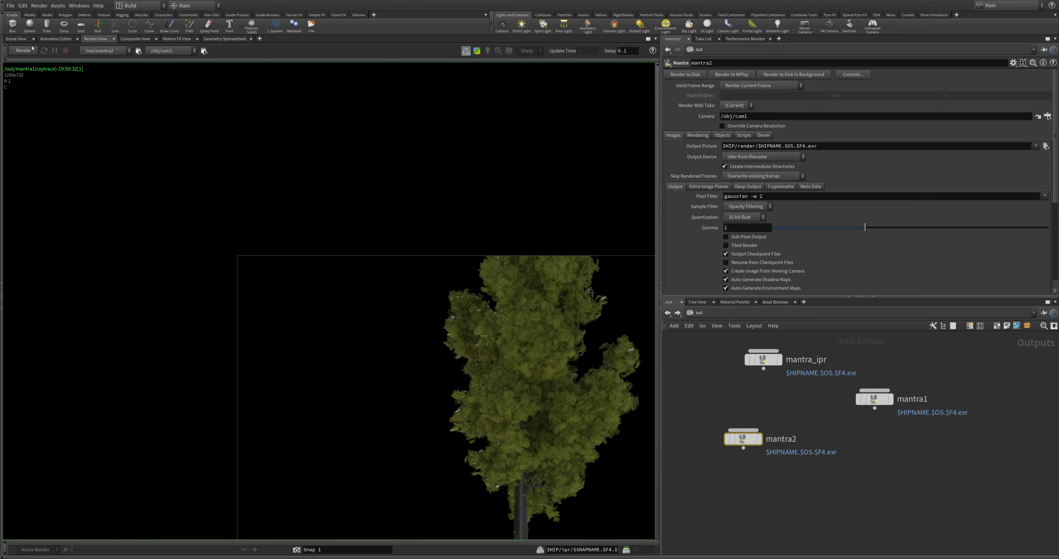
Create a new camera from the current scene view and place its node below cam1
{"action": "left_click", "coordinate": [16, 39]}
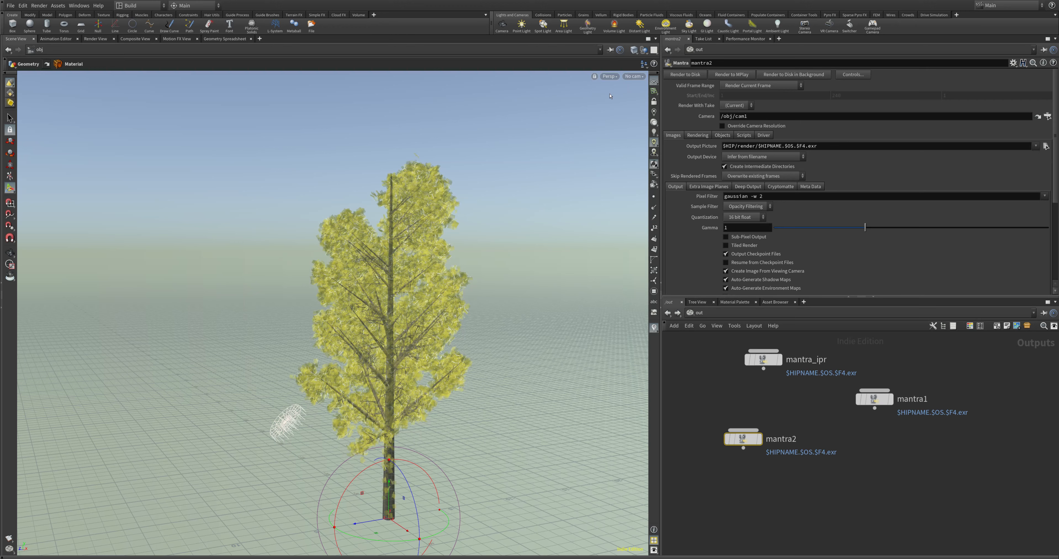
{"action": "left_click", "coordinate": [633, 76]}
{"action": "left_click", "coordinate": [641, 102]}
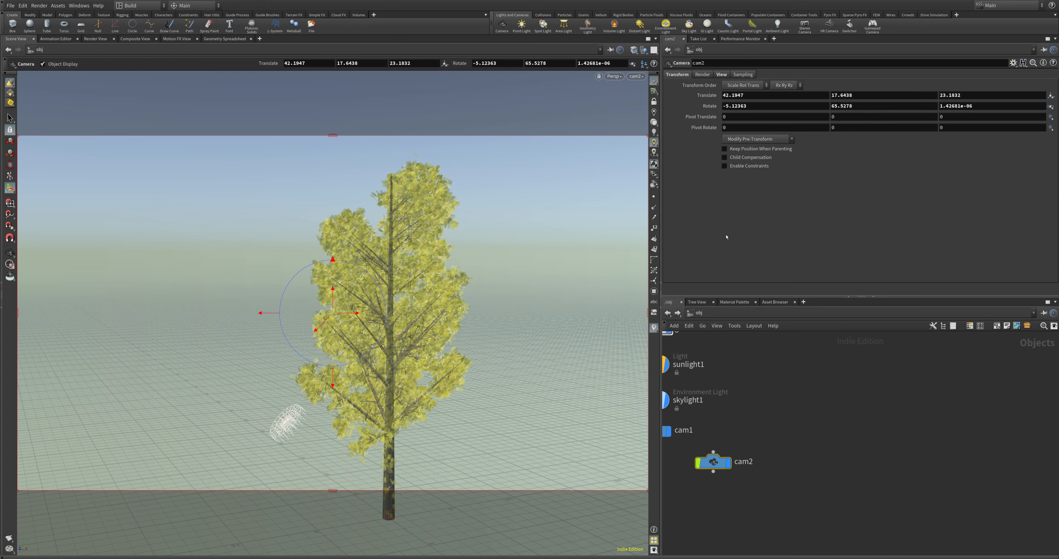
{"action": "key", "text": "h"}
{"action": "left_click_drag", "start_coordinate": [870, 452], "coordinate": [819, 455]}
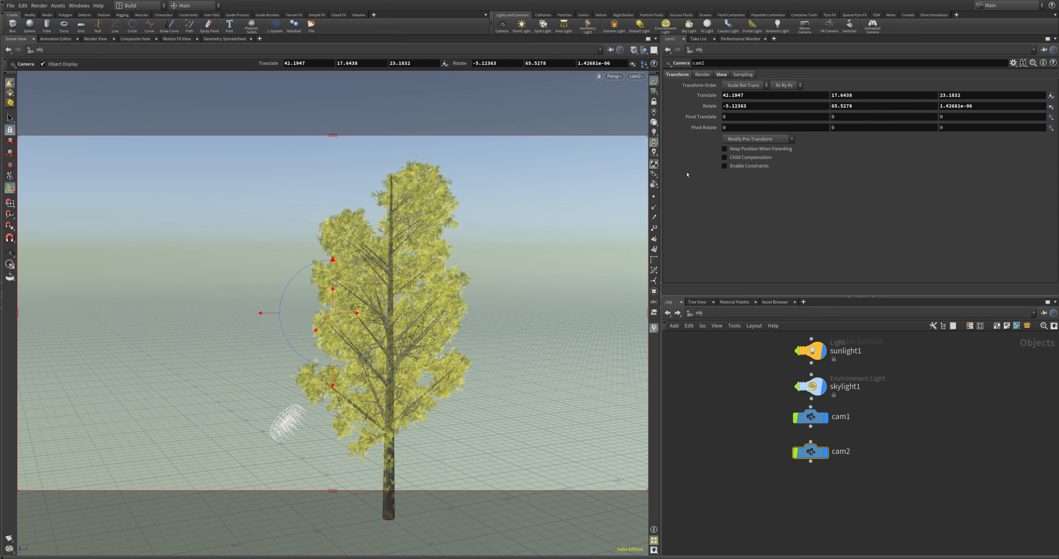
Set the cam2 camera's resolution to the HDTV 1080 preset, 1920 by 1080
{"action": "left_click", "coordinate": [702, 74]}
{"action": "left_click", "coordinate": [721, 74]}
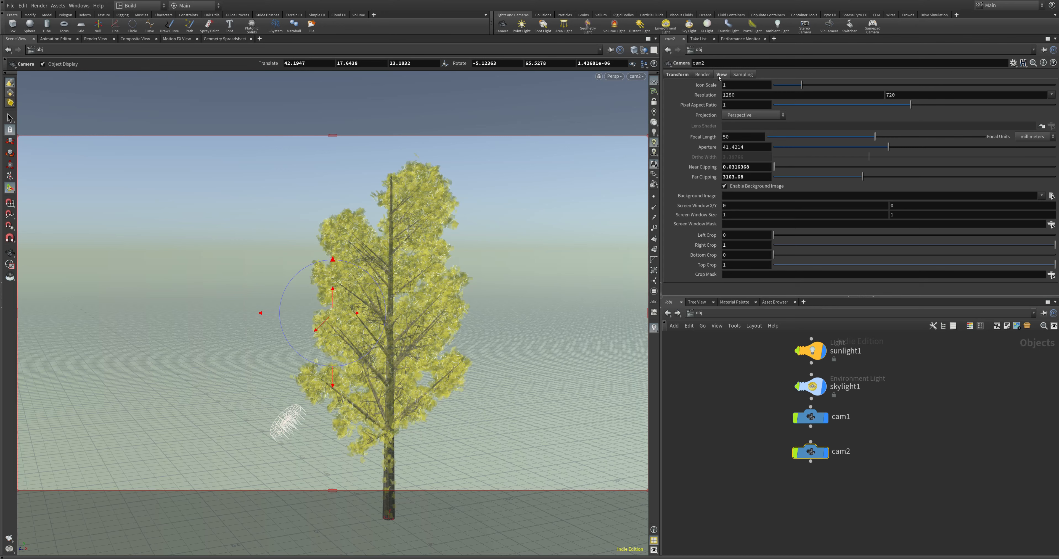
{"action": "left_click", "coordinate": [1051, 94]}
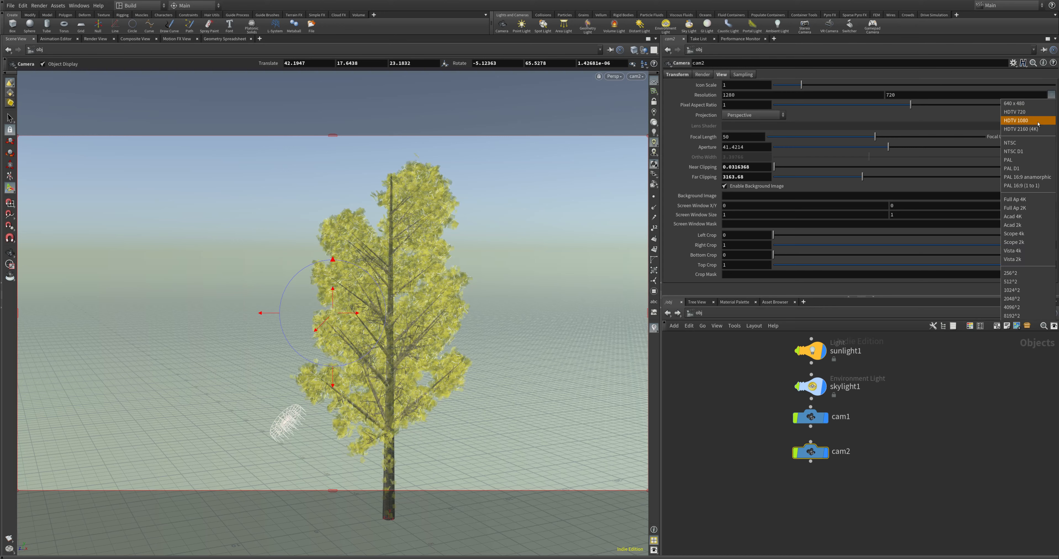
{"action": "left_click", "coordinate": [1028, 126]}
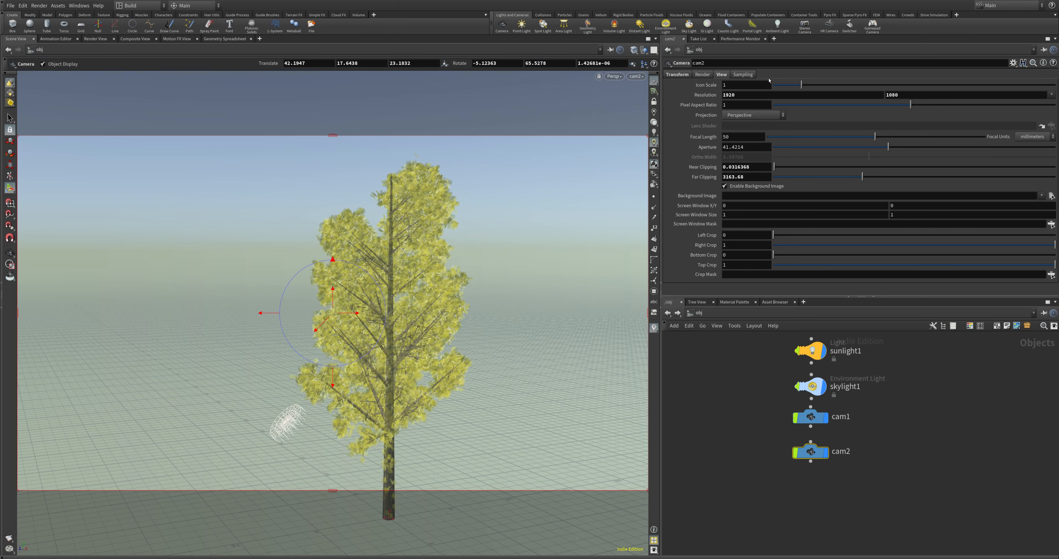
Show the render view with /obj/cam2 as its camera, fit the image in view, and show the sunlight1 light's parameters
{"action": "left_click", "coordinate": [95, 38]}
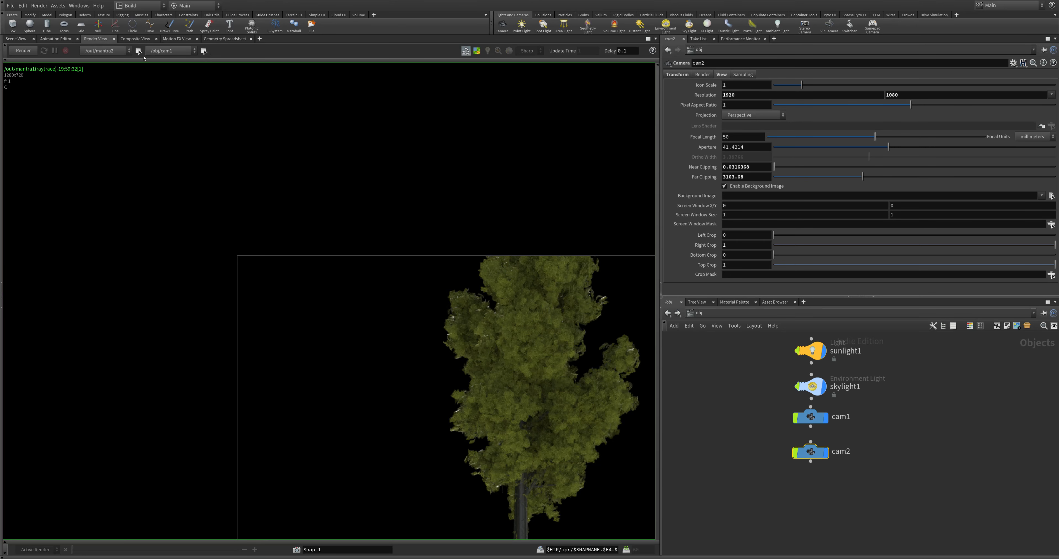
{"action": "left_click", "coordinate": [156, 51]}
{"action": "left_click", "coordinate": [153, 51]}
{"action": "left_click", "coordinate": [190, 52]}
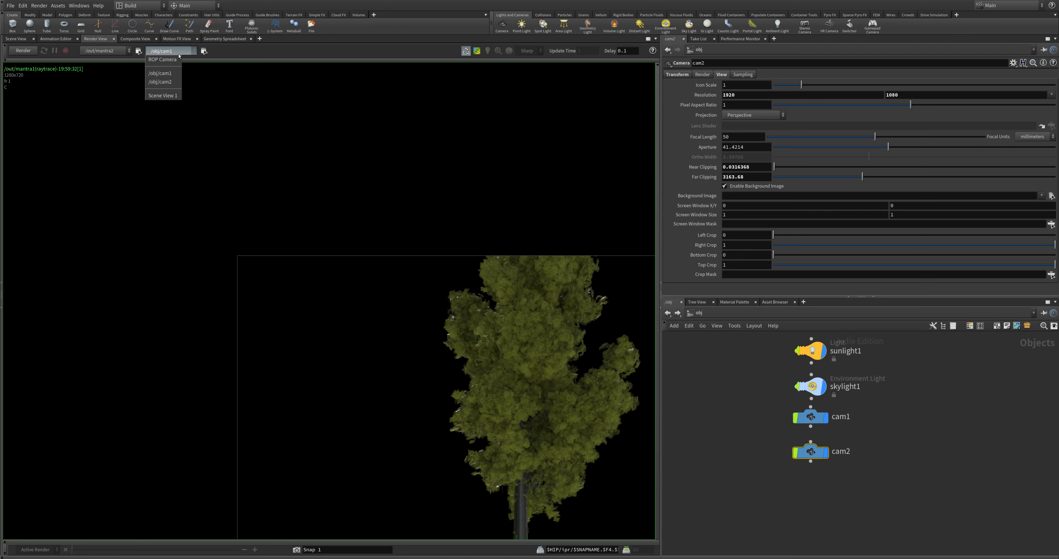
{"action": "left_click", "coordinate": [164, 83]}
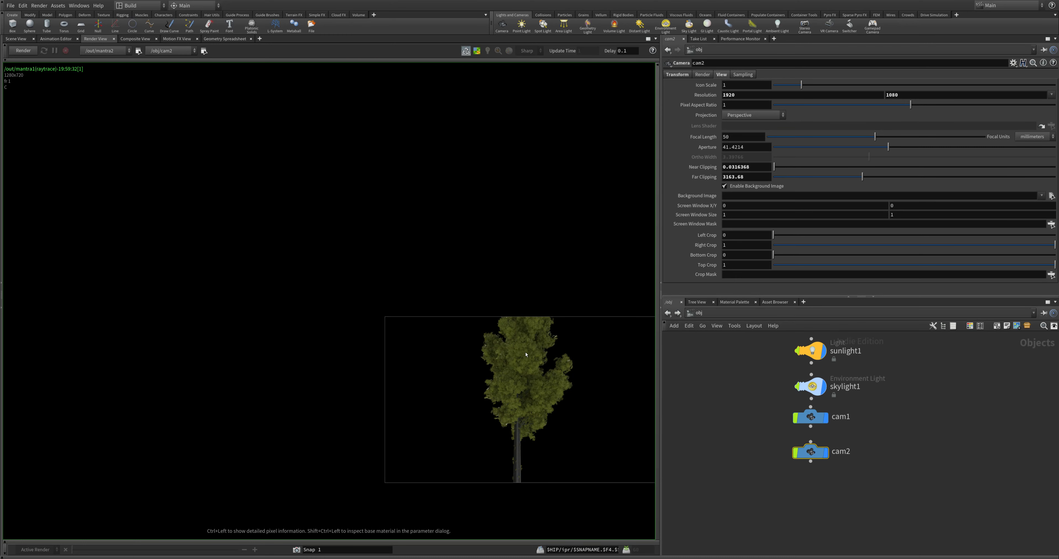
{"action": "key", "text": "space+h"}
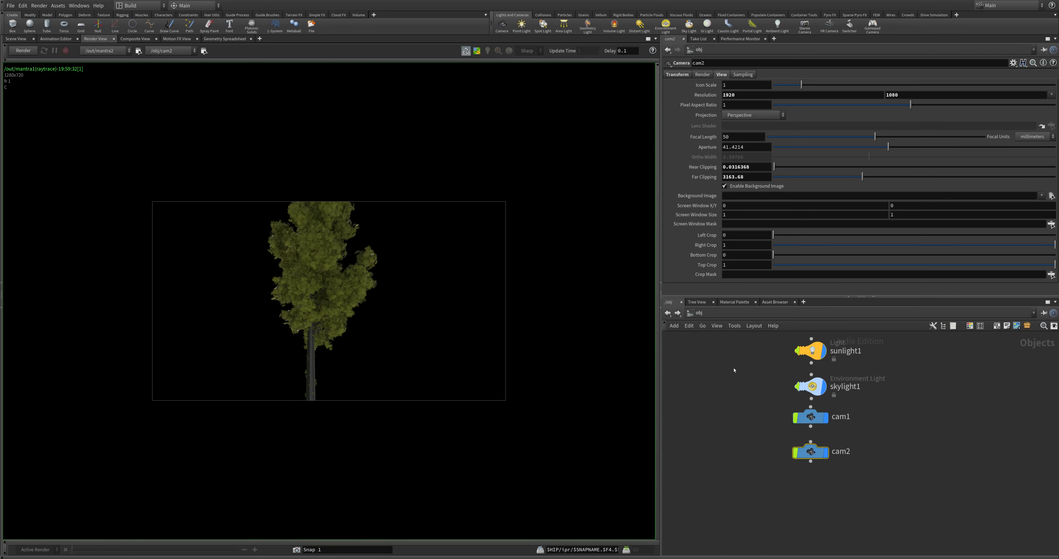
{"action": "left_click", "coordinate": [812, 350]}
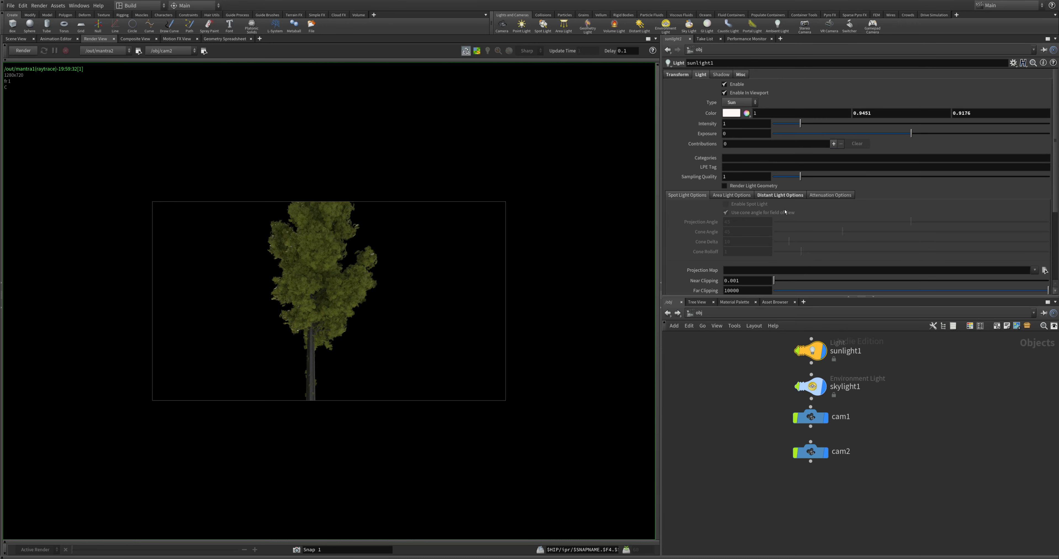
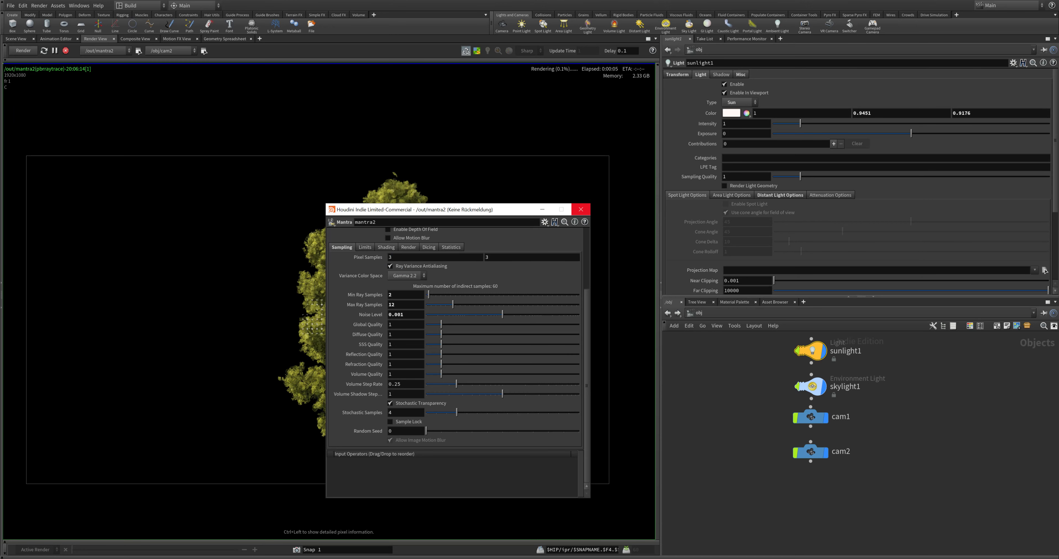
Set mantra2's pixel samples to 4 by 4, move its parameter window off the tree, and inspect the restarted render
{"action": "left_click", "coordinate": [442, 318]}
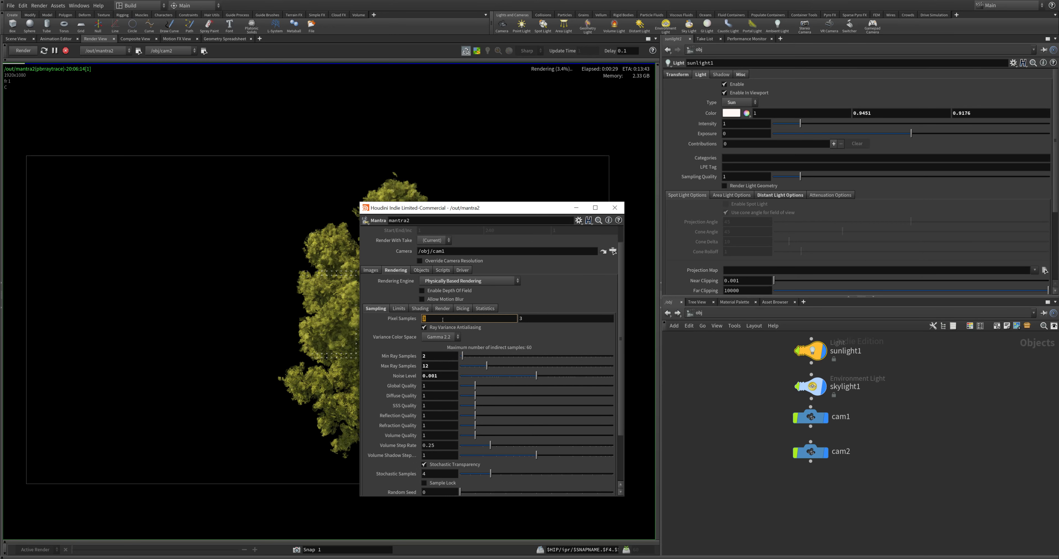
{"action": "left_click", "coordinate": [531, 321]}
{"action": "left_click", "coordinate": [445, 322]}
{"action": "left_click_drag", "start_coordinate": [435, 212], "coordinate": [632, 154]}
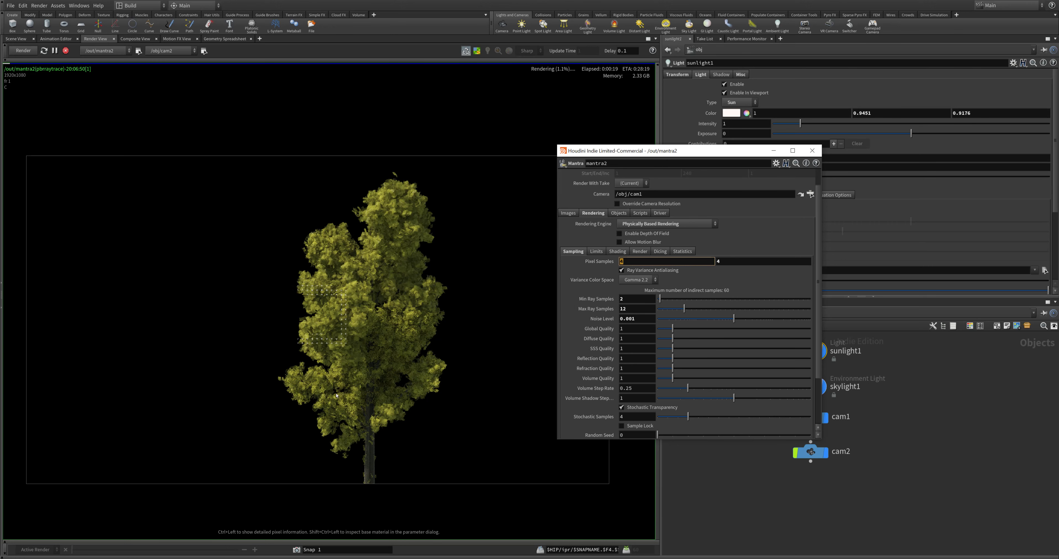
{"action": "left_click", "coordinate": [292, 376]}
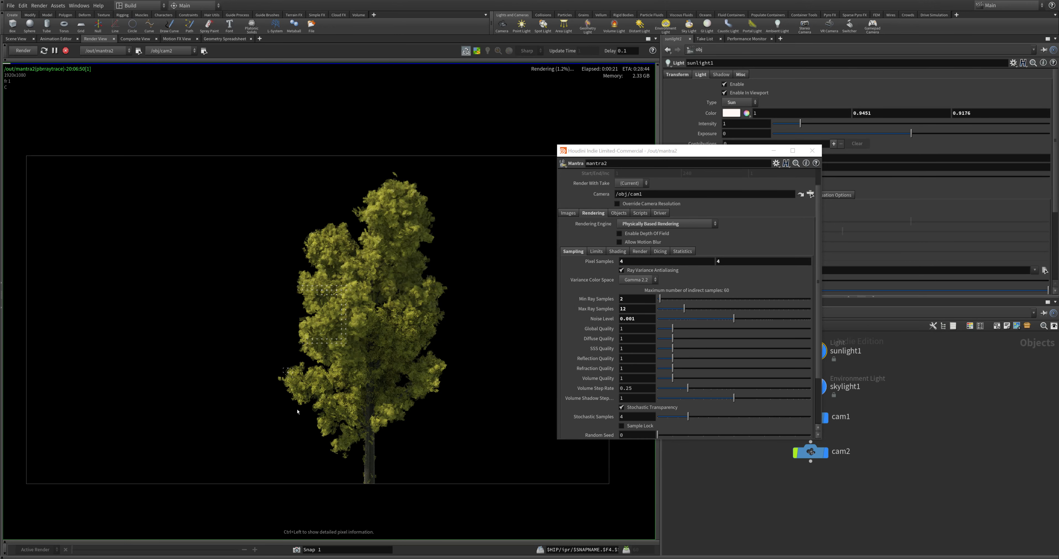
{"action": "scroll", "coordinate": [324, 337], "scroll_direction": "up", "scroll_amount": 5}
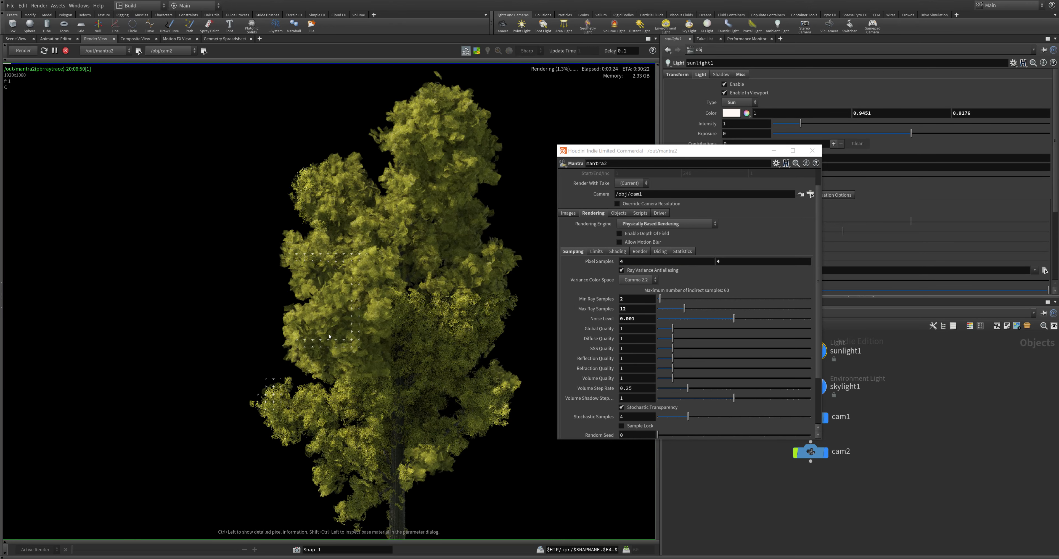
{"action": "scroll", "coordinate": [329, 336], "scroll_direction": "down", "scroll_amount": 6}
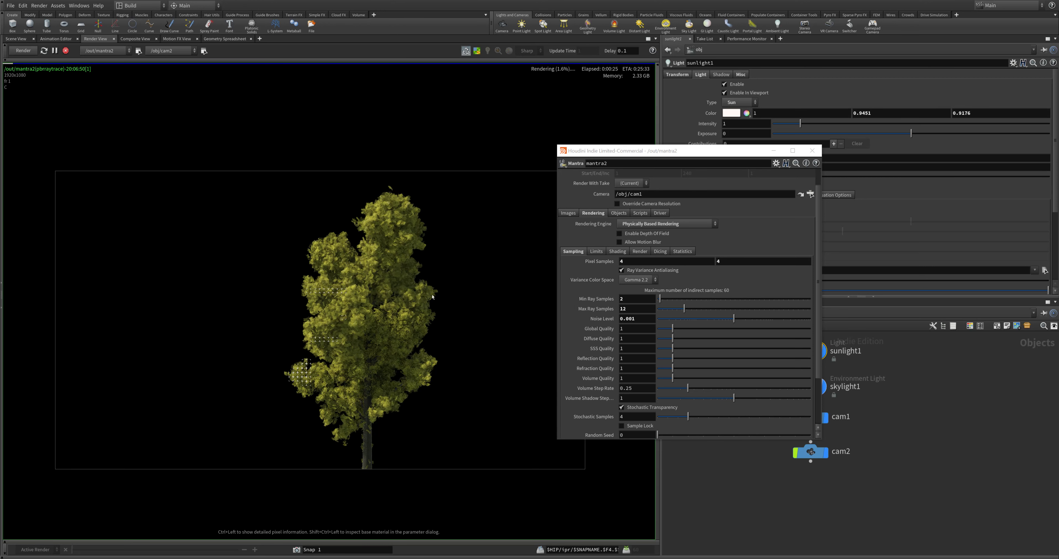
{"action": "scroll", "coordinate": [608, 296], "scroll_direction": "down", "scroll_amount": 1}
Review mantra2's processor options and tile size, keeping Use All Processors, and minimize its parameter window
{"action": "scroll", "coordinate": [609, 294], "scroll_direction": "up", "scroll_amount": 2}
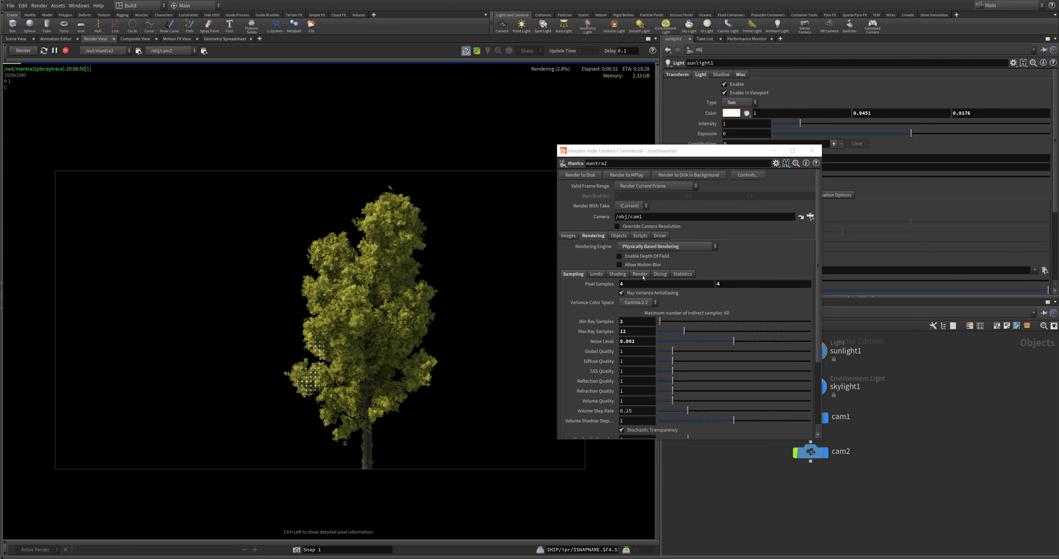
{"action": "left_click", "coordinate": [640, 273]}
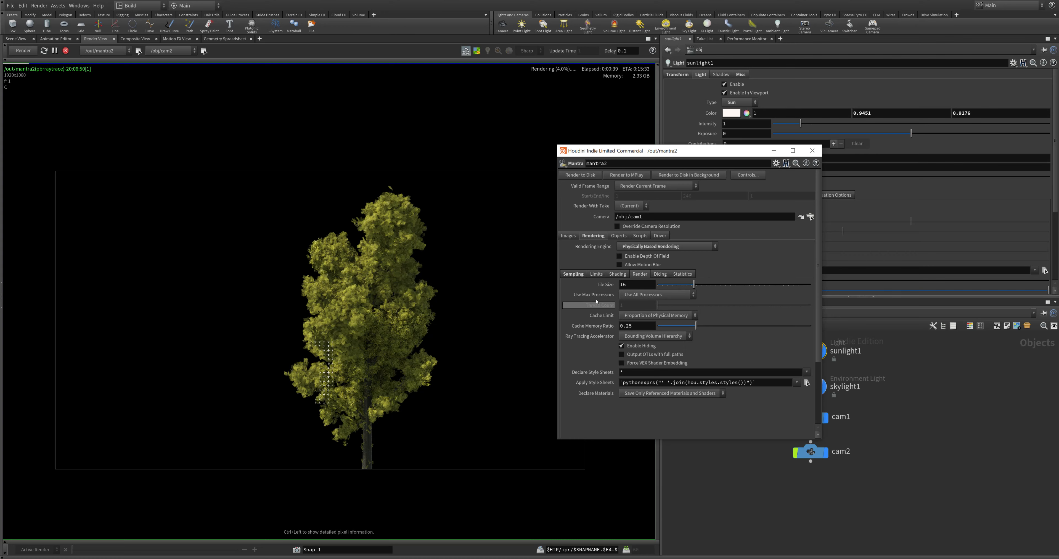
{"action": "left_click", "coordinate": [628, 296]}
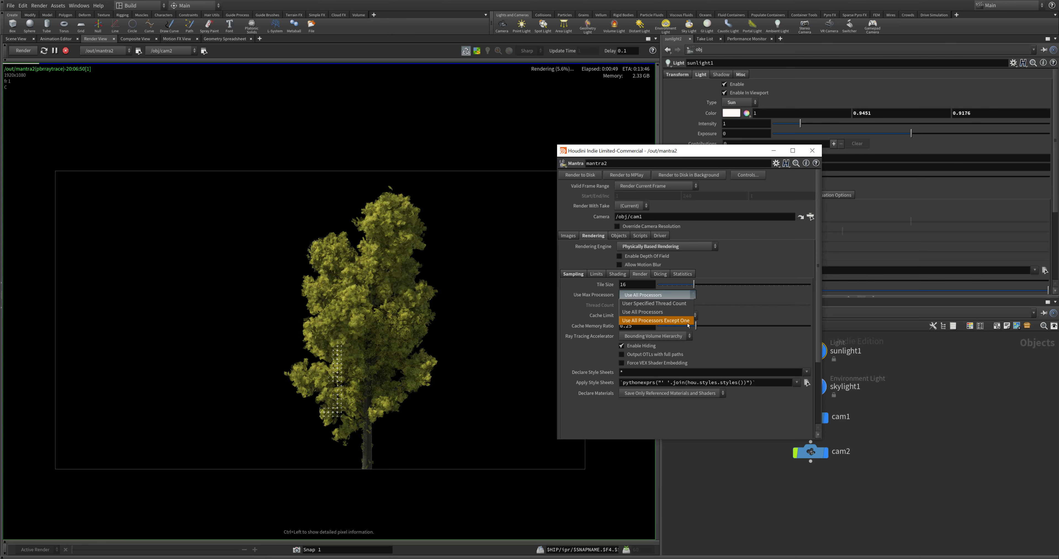
{"action": "left_click", "coordinate": [691, 313]}
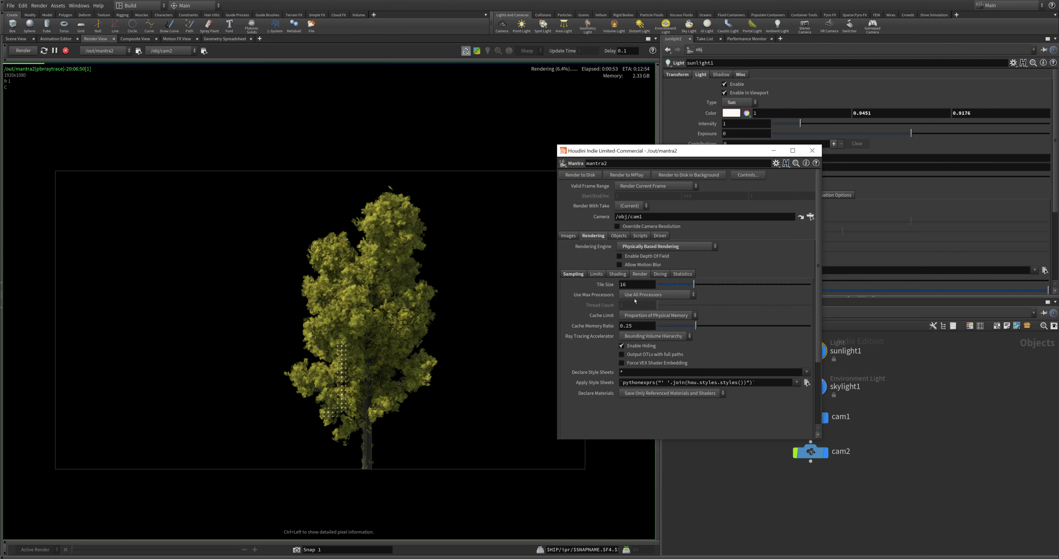
{"action": "double_click", "coordinate": [631, 285]}
{"action": "left_click", "coordinate": [773, 151]}
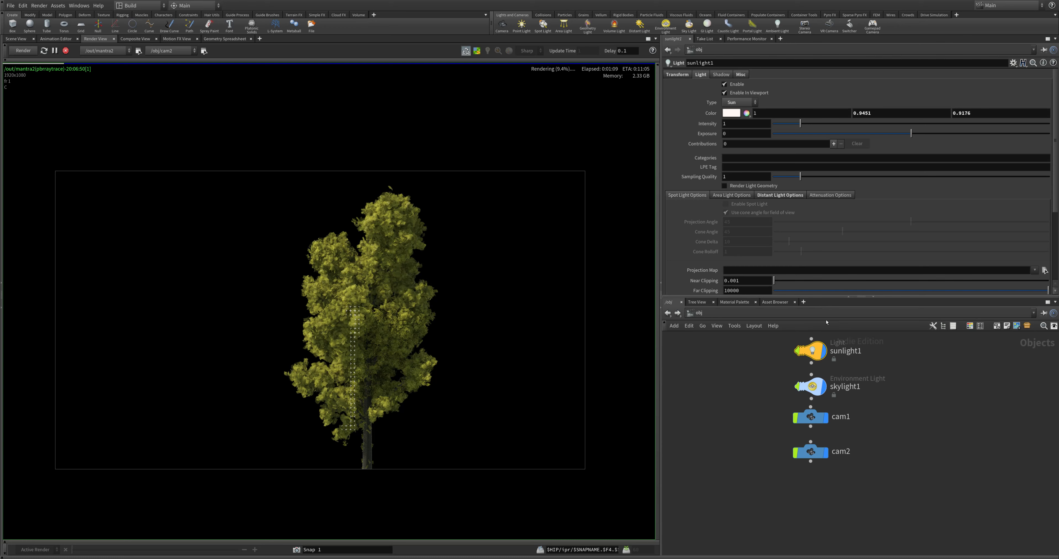
Switch the network editor to the shop network and turn off preview rendering in the render view
{"action": "left_click", "coordinate": [722, 313]}
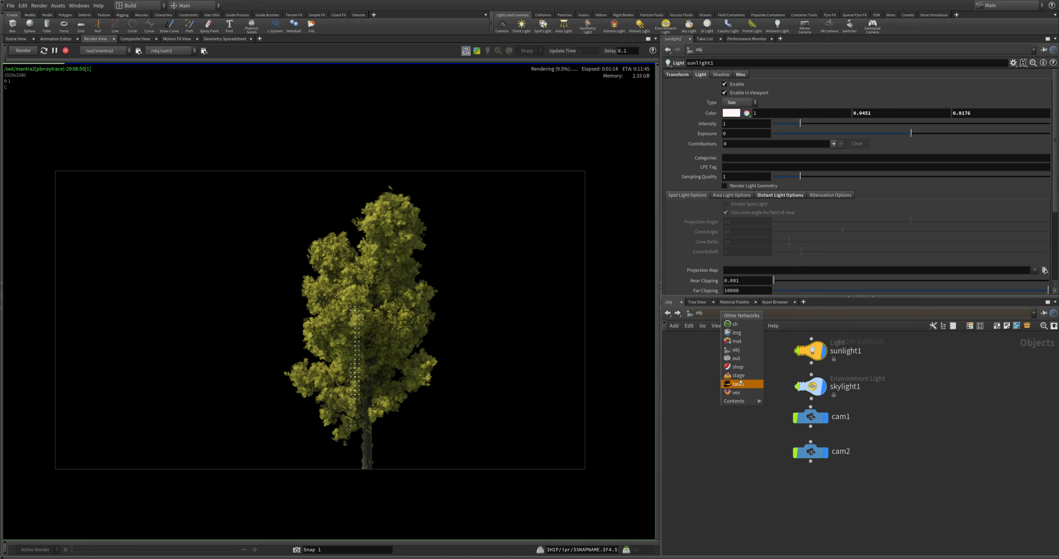
{"action": "left_click", "coordinate": [737, 367]}
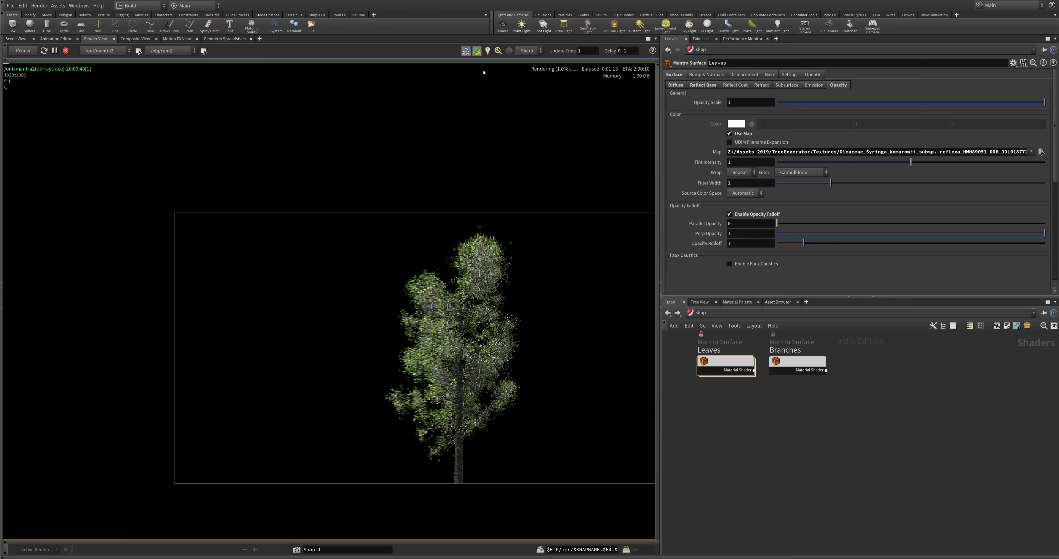
{"action": "left_click", "coordinate": [476, 51]}
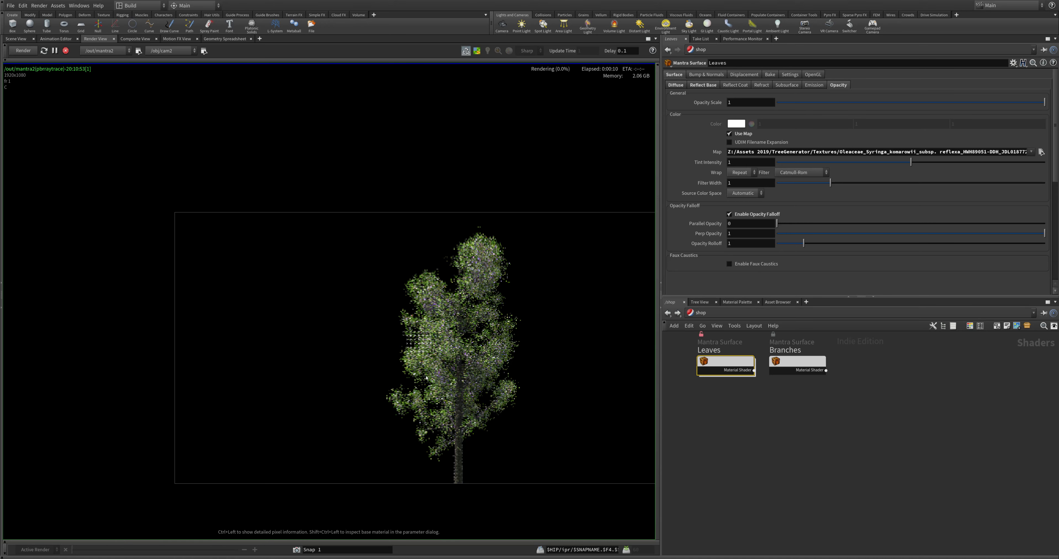
Examine the progress of the tree's tile-by-tile render and its noisy leaves up close and as a whole
{"action": "scroll", "coordinate": [414, 331], "scroll_direction": "up", "scroll_amount": 2}
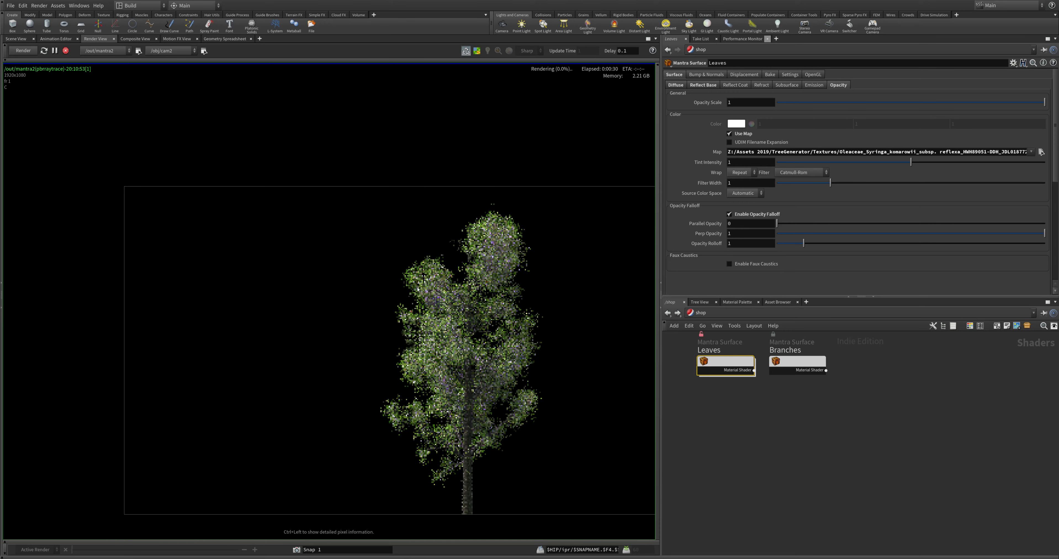
{"action": "scroll", "coordinate": [430, 321], "scroll_direction": "up", "scroll_amount": 2}
{"action": "scroll", "coordinate": [431, 321], "scroll_direction": "down", "scroll_amount": 3}
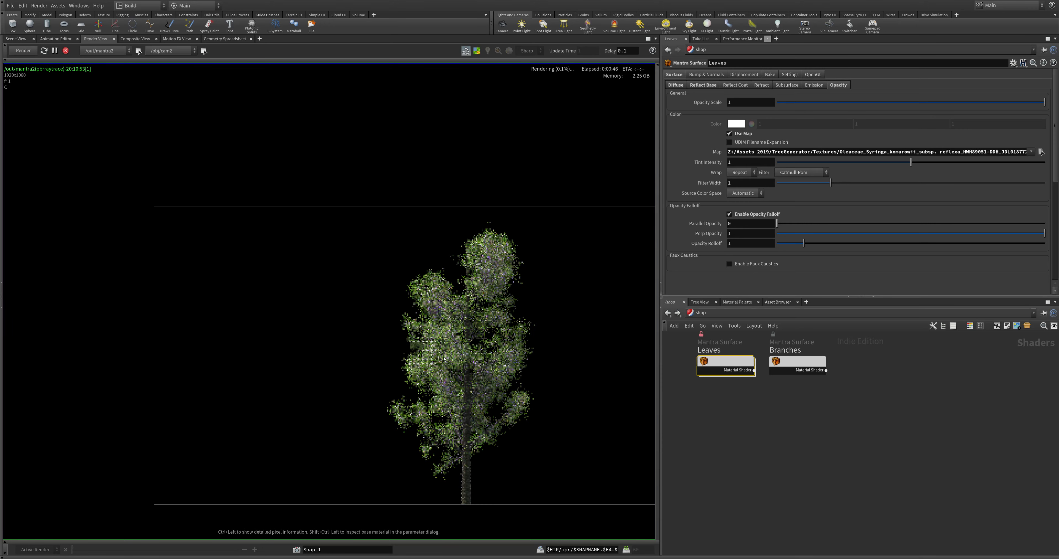
{"action": "scroll", "coordinate": [448, 369], "scroll_direction": "up", "scroll_amount": 2}
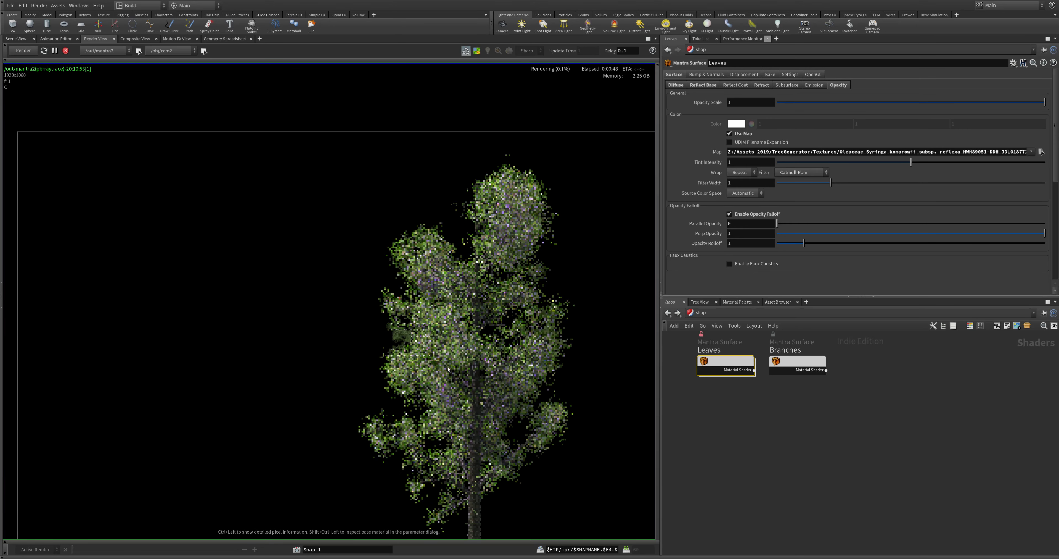
{"action": "scroll", "coordinate": [448, 368], "scroll_direction": "down", "scroll_amount": 2}
{"action": "scroll", "coordinate": [448, 369], "scroll_direction": "up", "scroll_amount": 1}
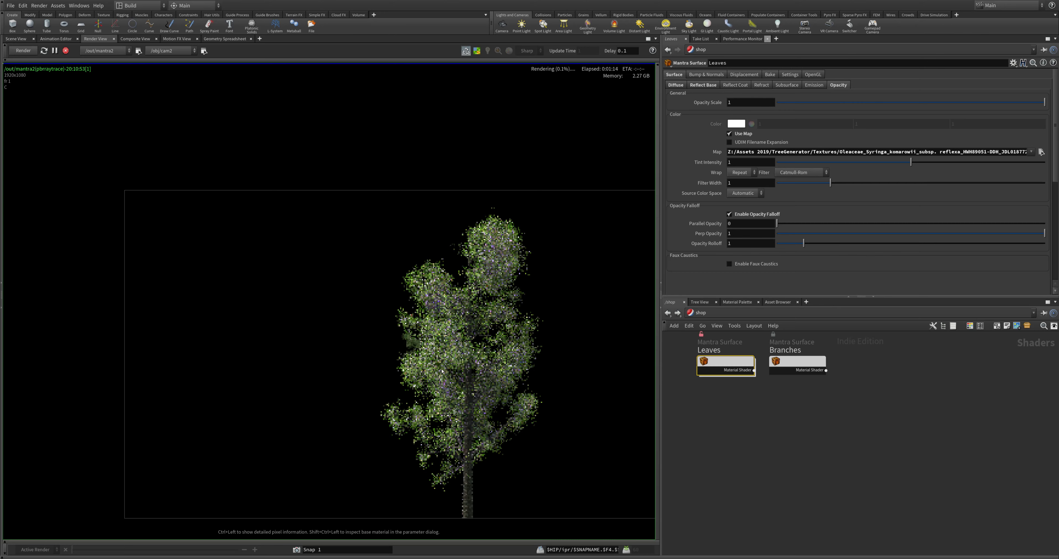
{"action": "middle_click_drag", "start_coordinate": [574, 335], "coordinate": [426, 326]}
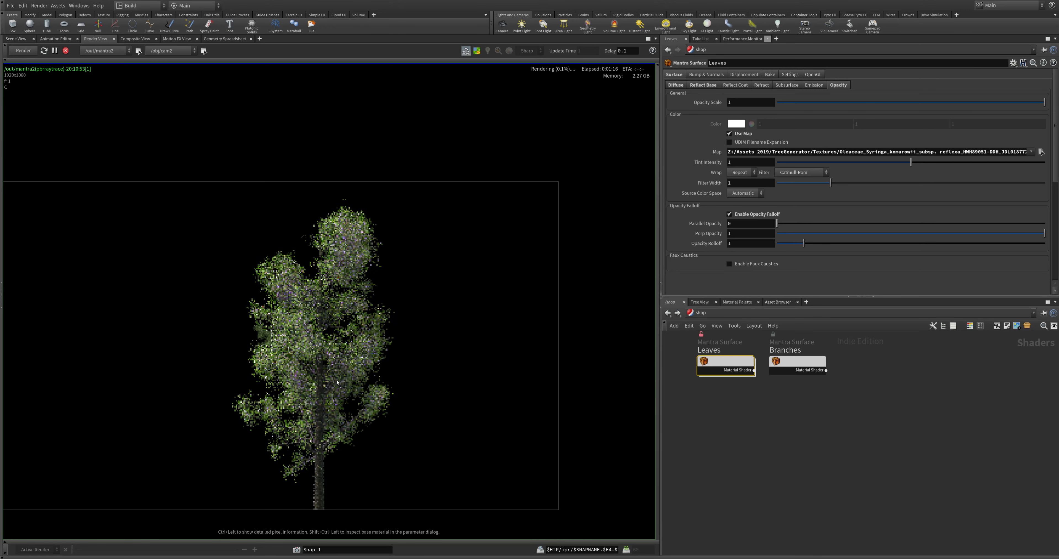
{"action": "middle_click_drag", "start_coordinate": [228, 367], "coordinate": [364, 318]}
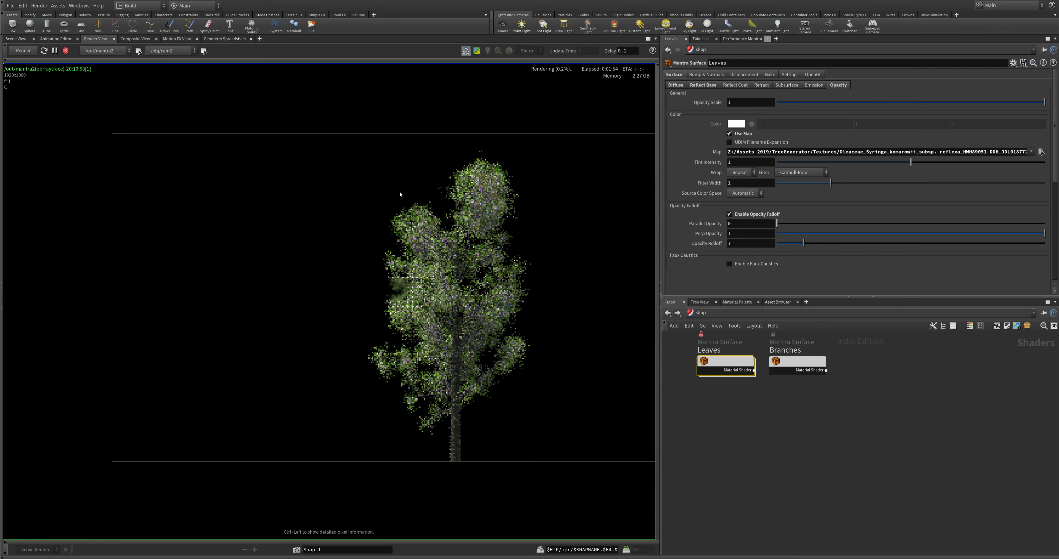
{"action": "scroll", "coordinate": [377, 266], "scroll_direction": "up", "scroll_amount": 3}
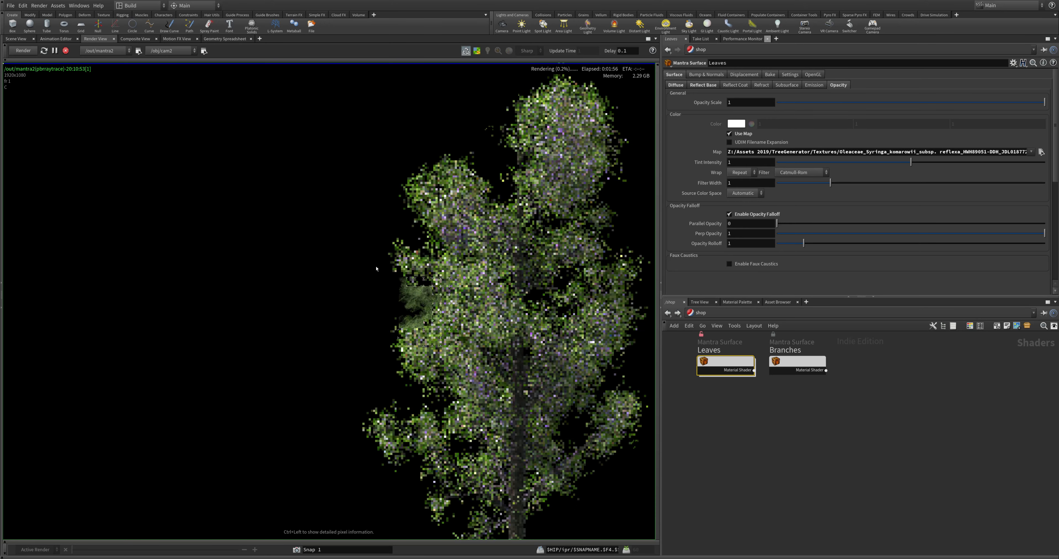
{"action": "scroll", "coordinate": [378, 265], "scroll_direction": "down", "scroll_amount": 3}
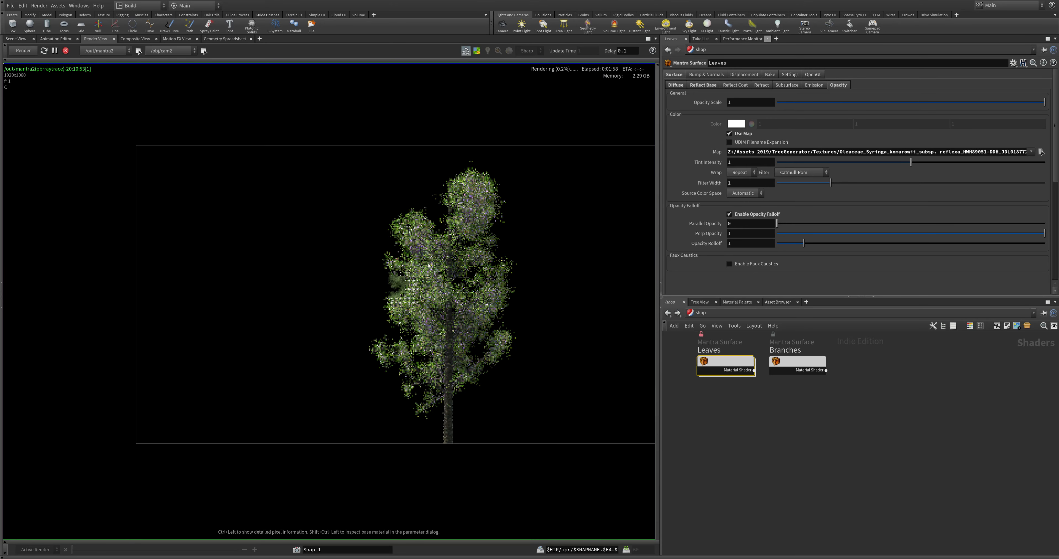
{"action": "scroll", "coordinate": [394, 265], "scroll_direction": "up", "scroll_amount": 3}
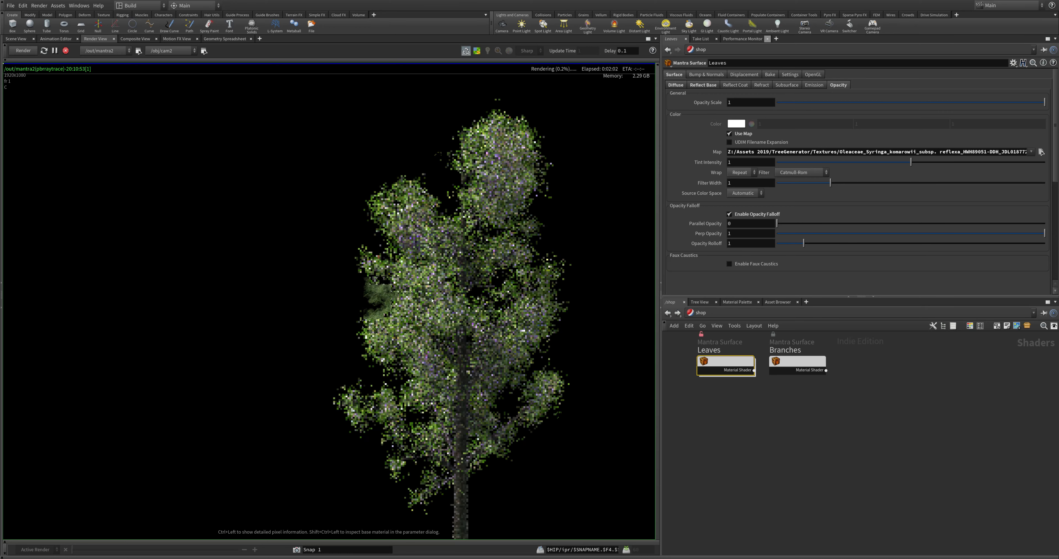
{"action": "middle_click_drag", "start_coordinate": [371, 272], "coordinate": [473, 308]}
{"action": "scroll", "coordinate": [502, 341], "scroll_direction": "down", "scroll_amount": 1}
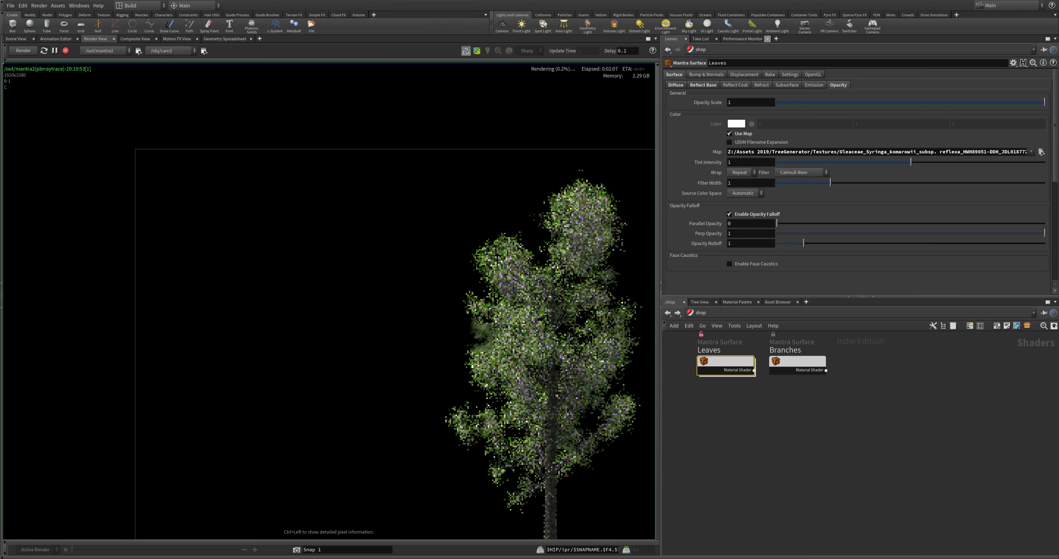
{"action": "scroll", "coordinate": [397, 306], "scroll_direction": "down", "scroll_amount": 1}
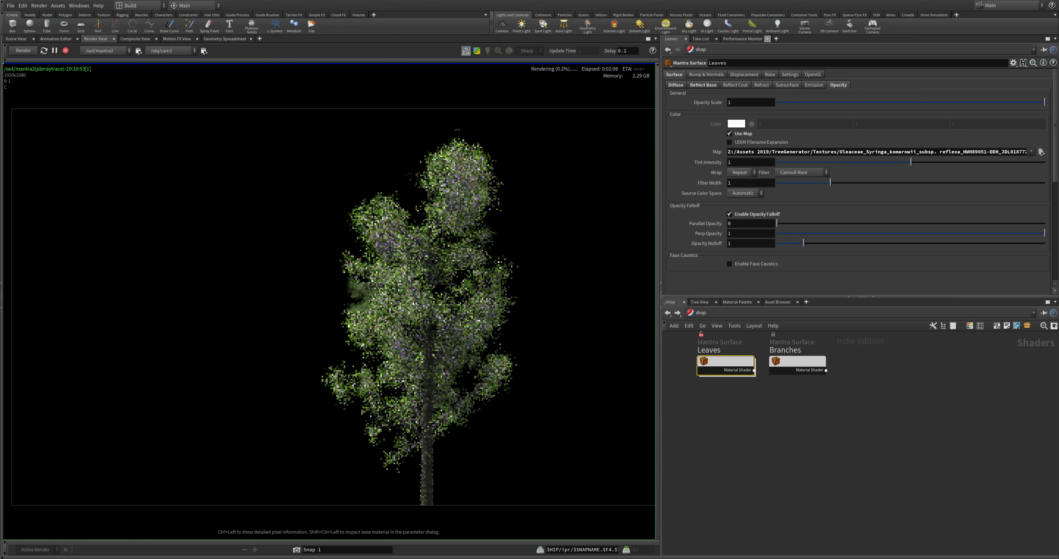
{"action": "scroll", "coordinate": [470, 351], "scroll_direction": "up", "scroll_amount": 2}
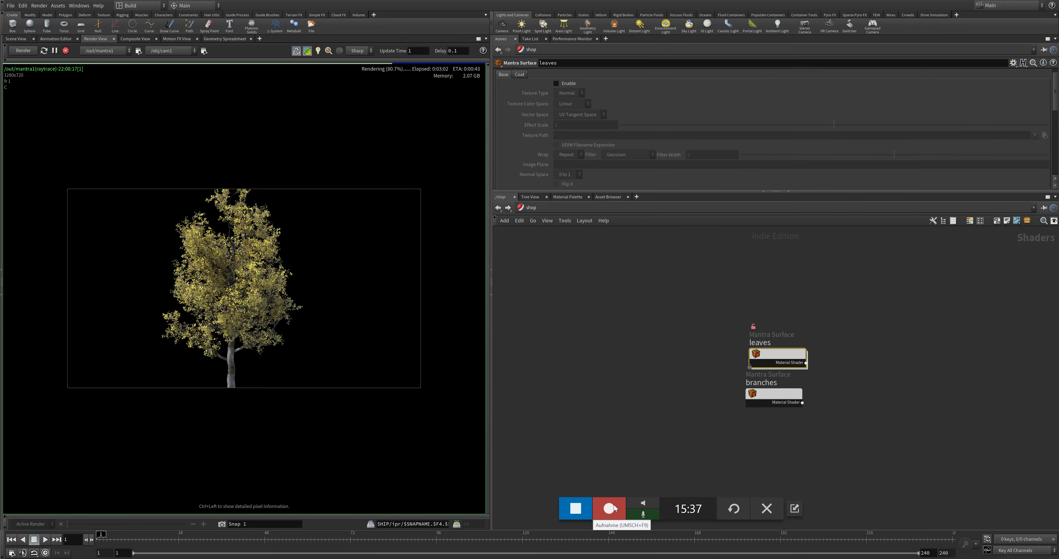
Examine the mantra1 render of the yellow-leaved tree through cam1
{"action": "left_click", "coordinate": [610, 508]}
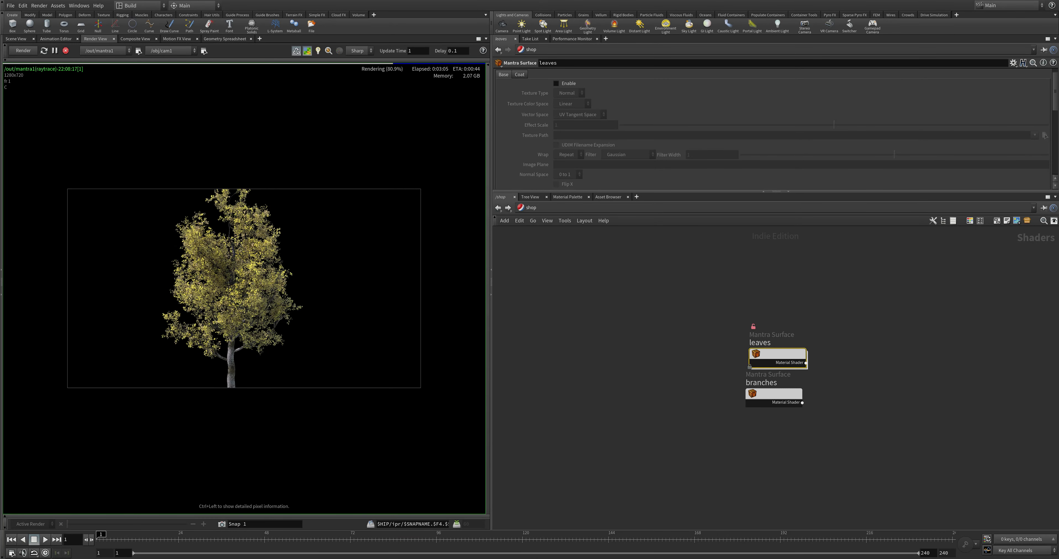
{"action": "middle_click_drag", "start_coordinate": [219, 289], "coordinate": [344, 313]}
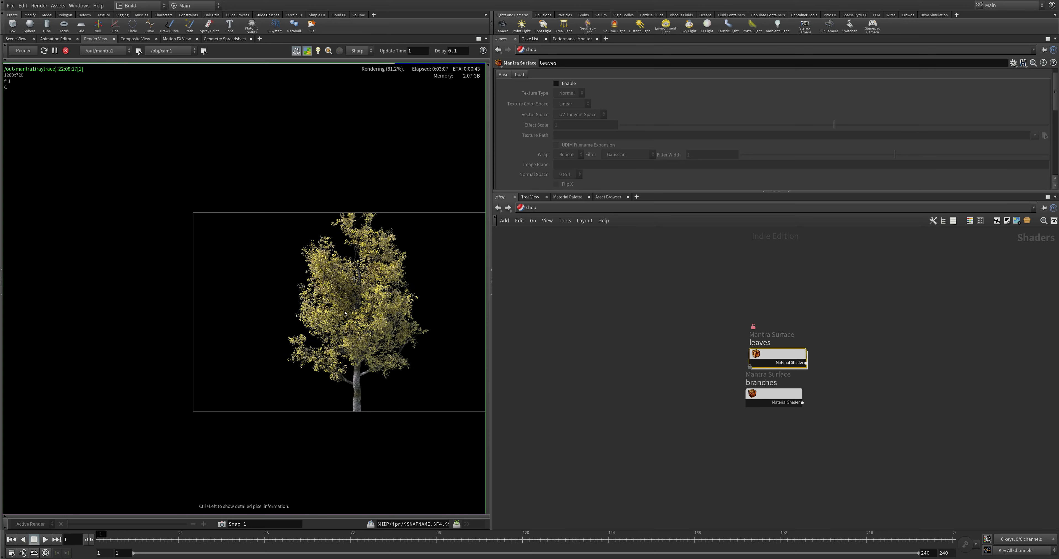
{"action": "scroll", "coordinate": [344, 313], "scroll_direction": "up", "scroll_amount": 1}
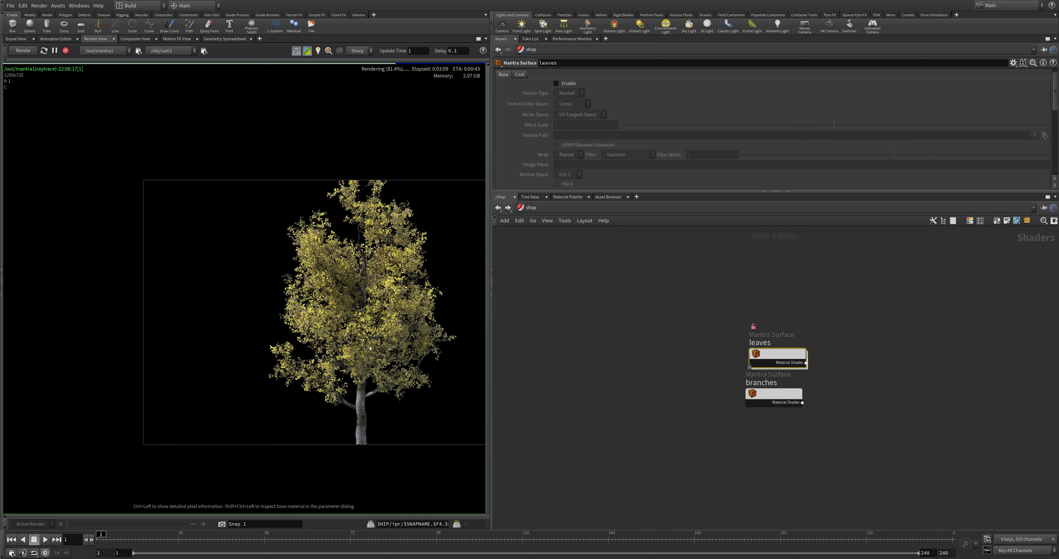
{"action": "scroll", "coordinate": [370, 348], "scroll_direction": "down", "scroll_amount": 1}
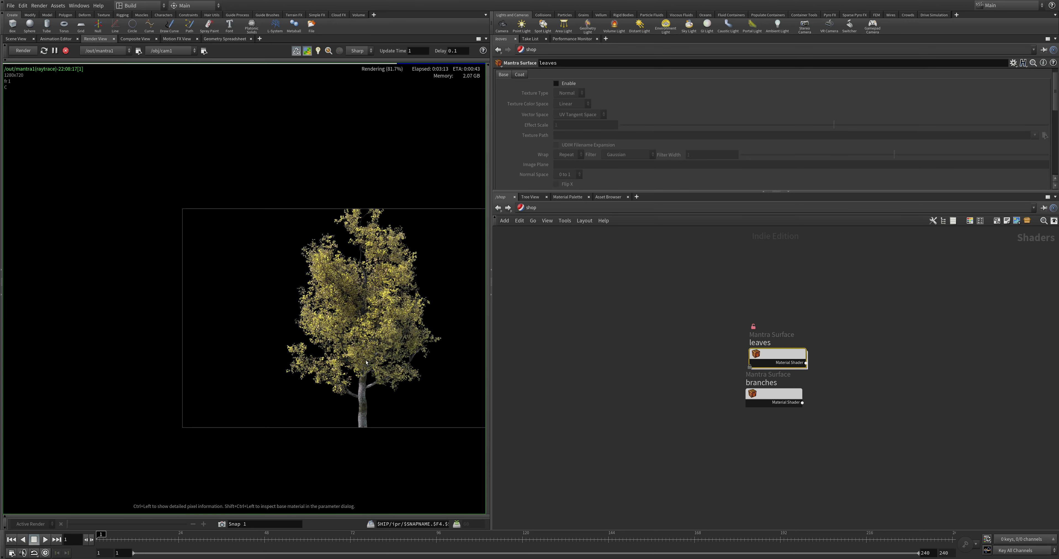
Move the leaves shader away from the branches shader and review the surface settings and texture maps of both
{"action": "scroll", "coordinate": [359, 334], "scroll_direction": "up", "scroll_amount": 4}
{"action": "scroll", "coordinate": [359, 334], "scroll_direction": "down", "scroll_amount": 5}
{"action": "mouse_move", "coordinate": [774, 353]}
{"action": "left_click_drag", "start_coordinate": [775, 354], "coordinate": [651, 338]}
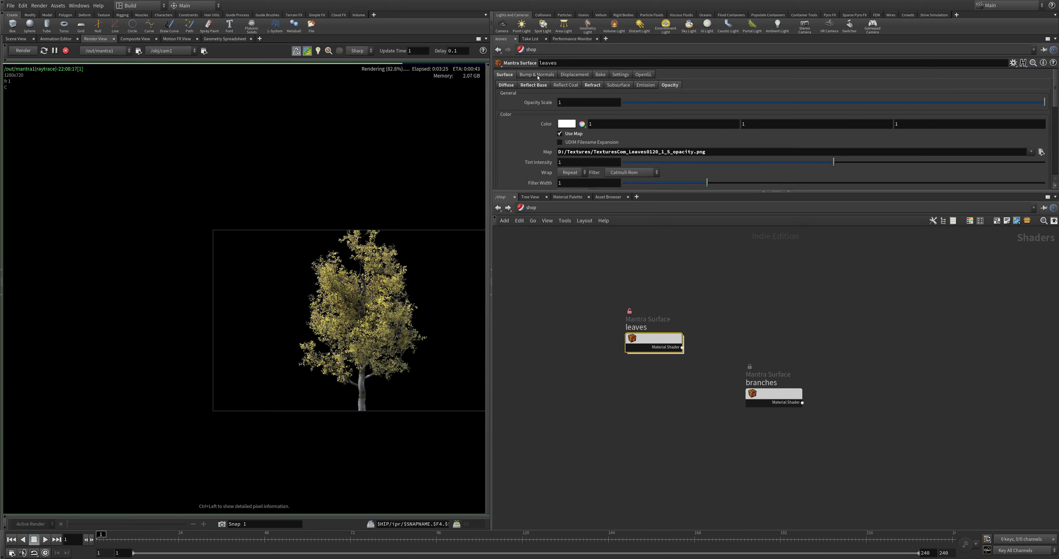
{"action": "left_click", "coordinate": [765, 393]}
{"action": "scroll", "coordinate": [545, 97], "scroll_direction": "down", "scroll_amount": 3}
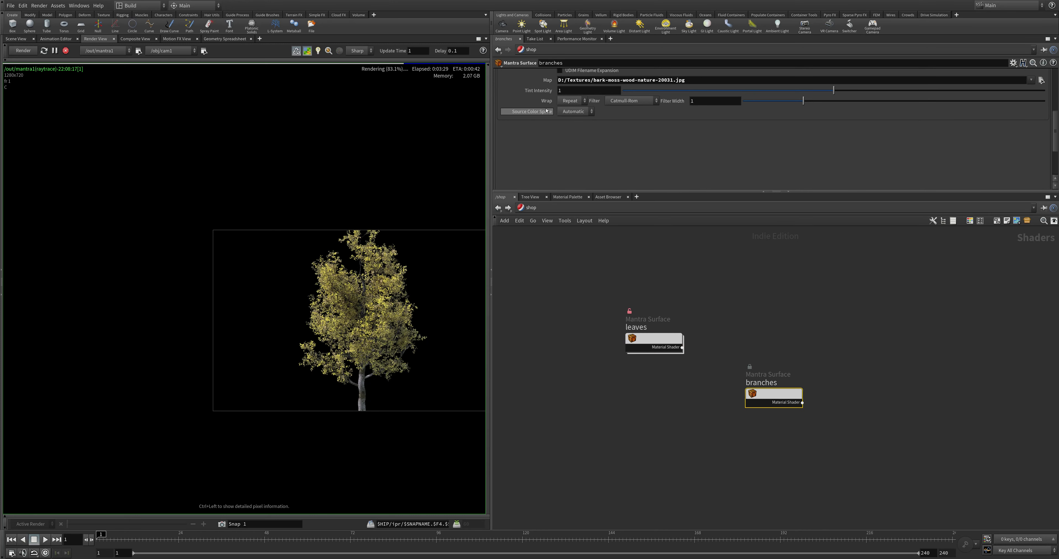
{"action": "scroll", "coordinate": [547, 124], "scroll_direction": "up", "scroll_amount": 3}
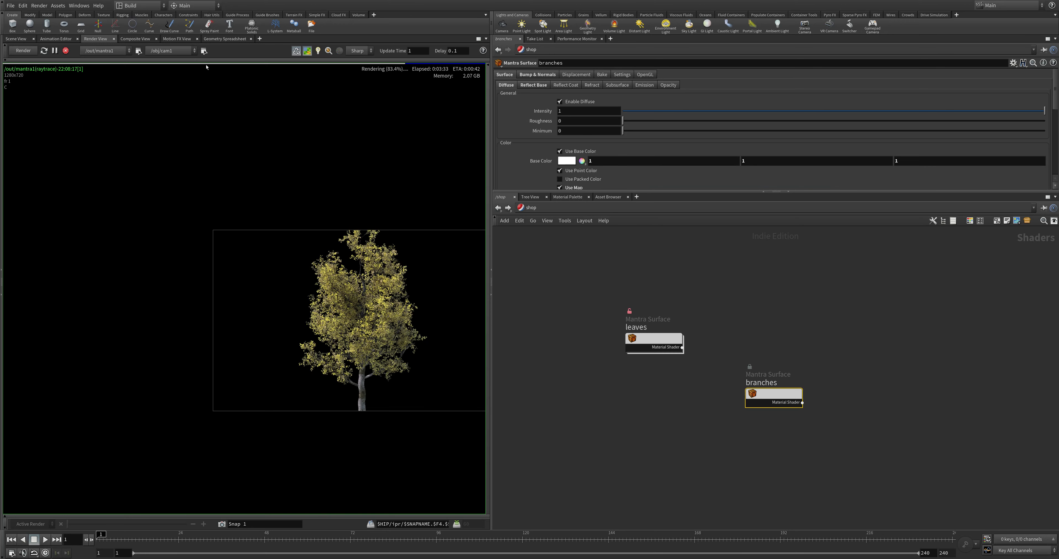
Return to the scene view, open the tree_generator object in the obj network, and enlarge the TREE node's parameter area
{"action": "left_click", "coordinate": [16, 38]}
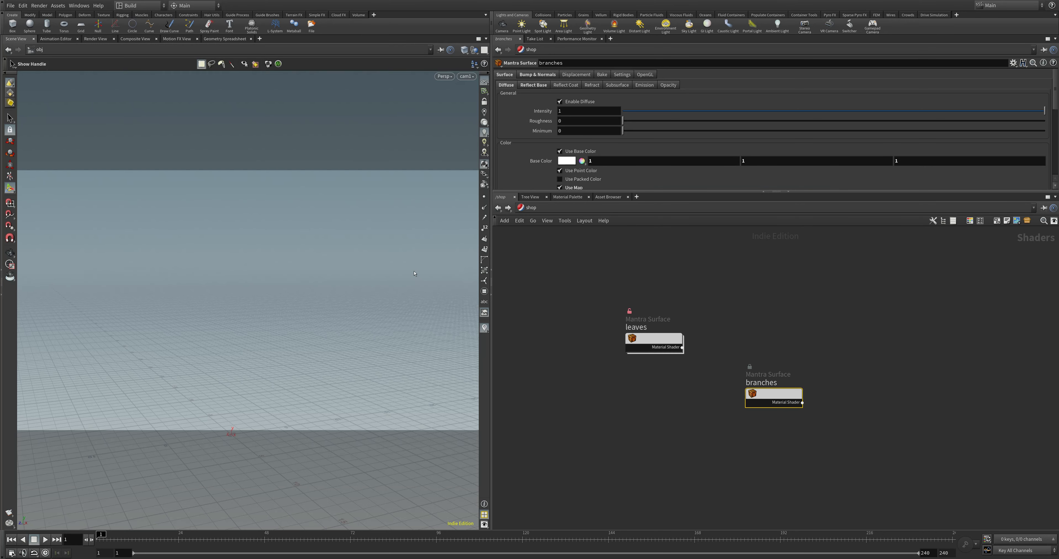
{"action": "left_click", "coordinate": [531, 210]}
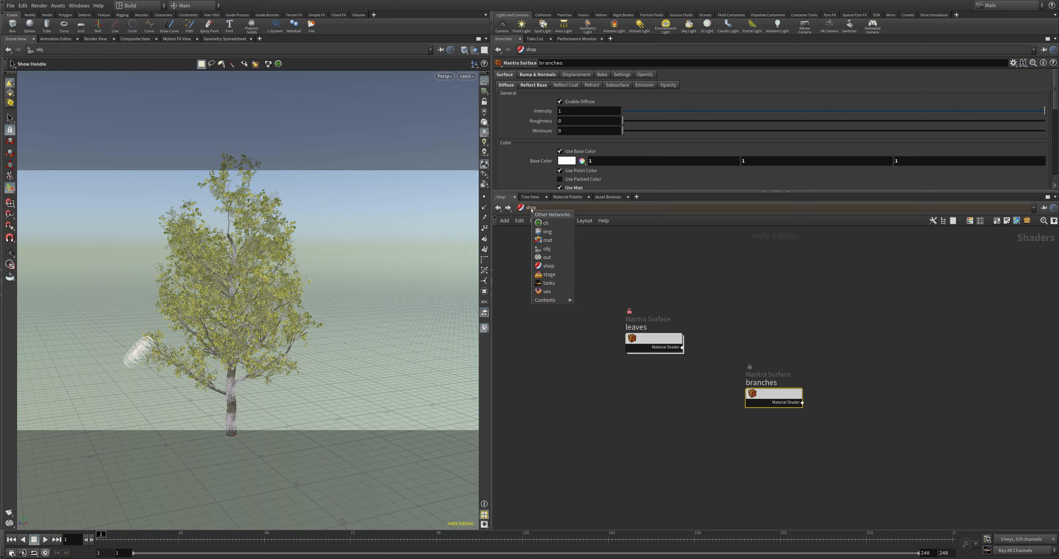
{"action": "left_click", "coordinate": [547, 249]}
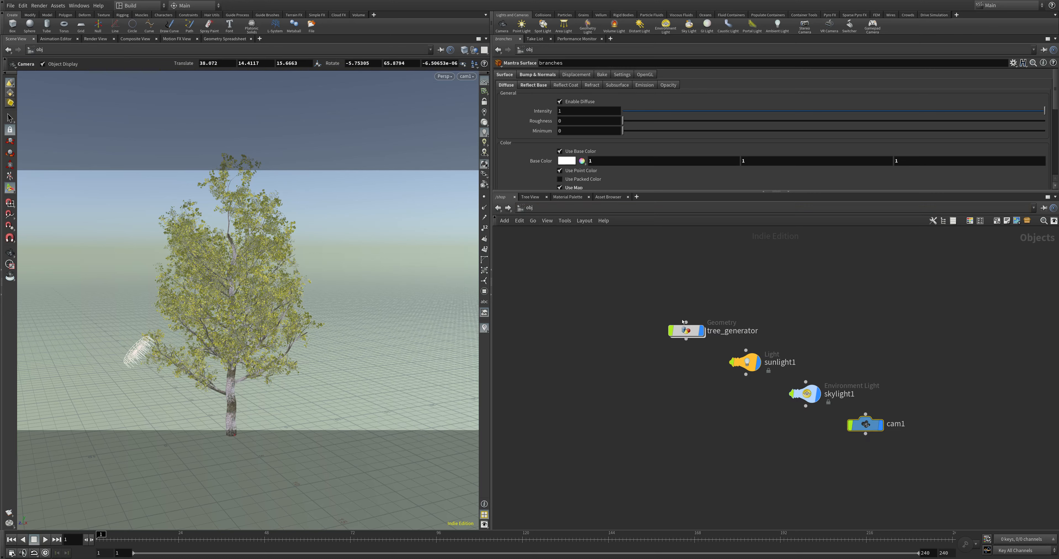
{"action": "double_click", "coordinate": [693, 330]}
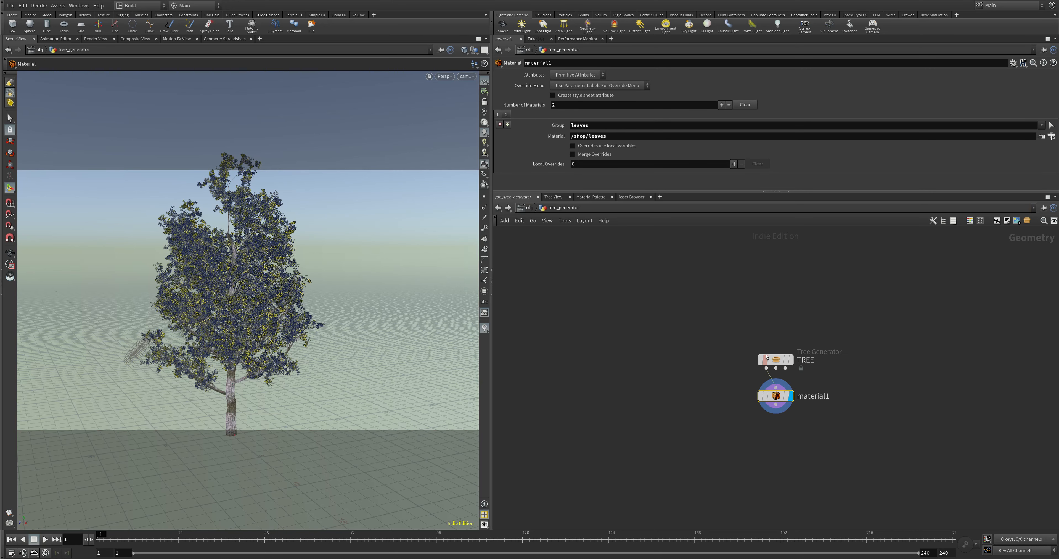
{"action": "key", "text": "Up"}
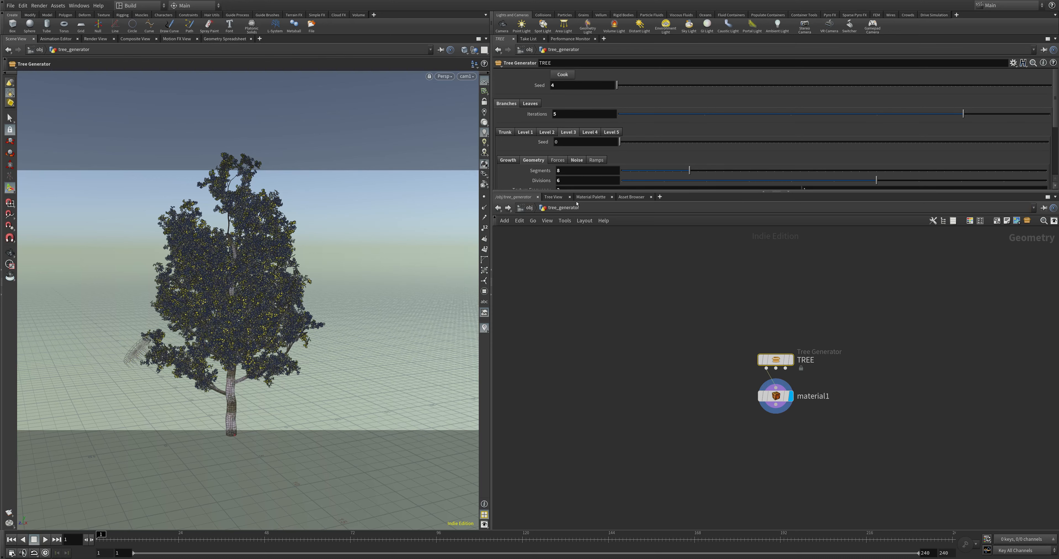
{"action": "left_click_drag", "start_coordinate": [575, 192], "coordinate": [570, 326]}
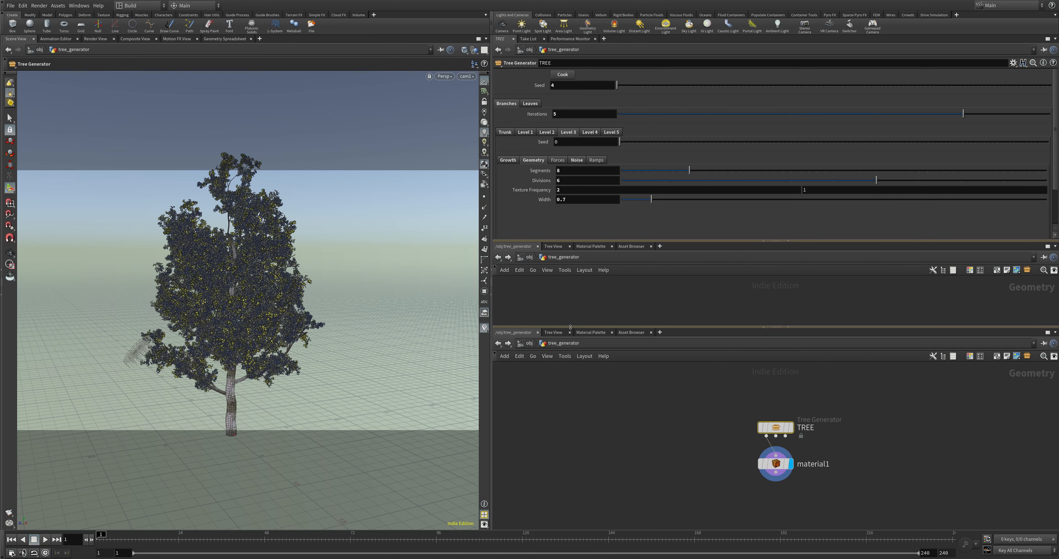
Set the trunk's growth length to 23 and reframe the tree through the locked camera
{"action": "left_click", "coordinate": [508, 160]}
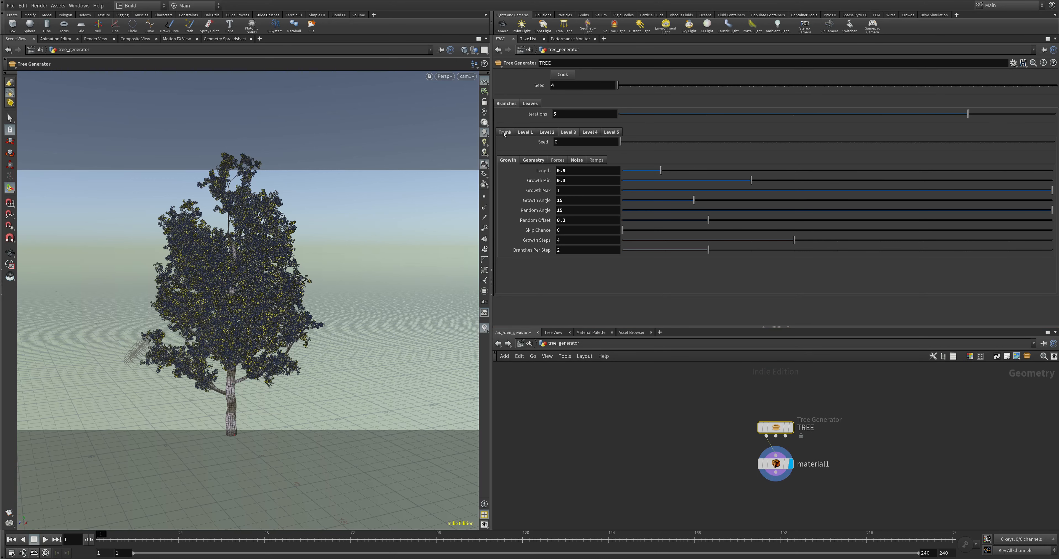
{"action": "left_click", "coordinate": [533, 160]}
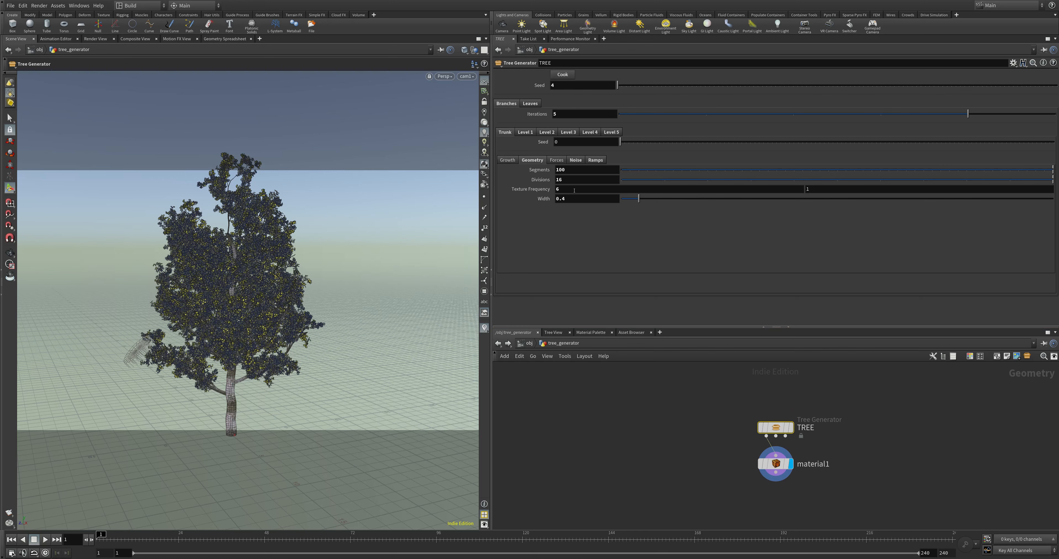
{"action": "left_click", "coordinate": [509, 160]}
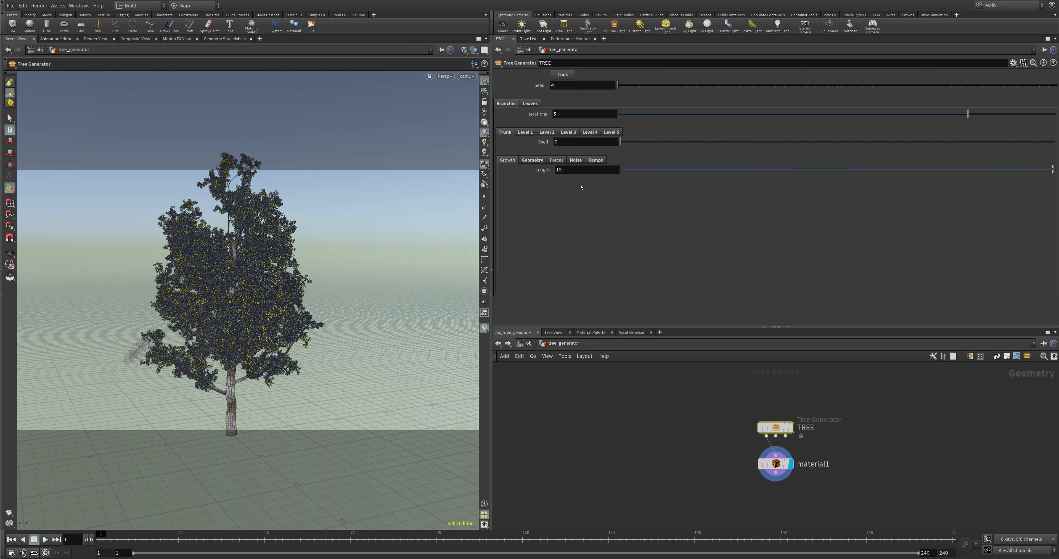
{"action": "left_click", "coordinate": [585, 170]}
{"action": "type", "text": "23"}
{"action": "key", "text": "Return"}
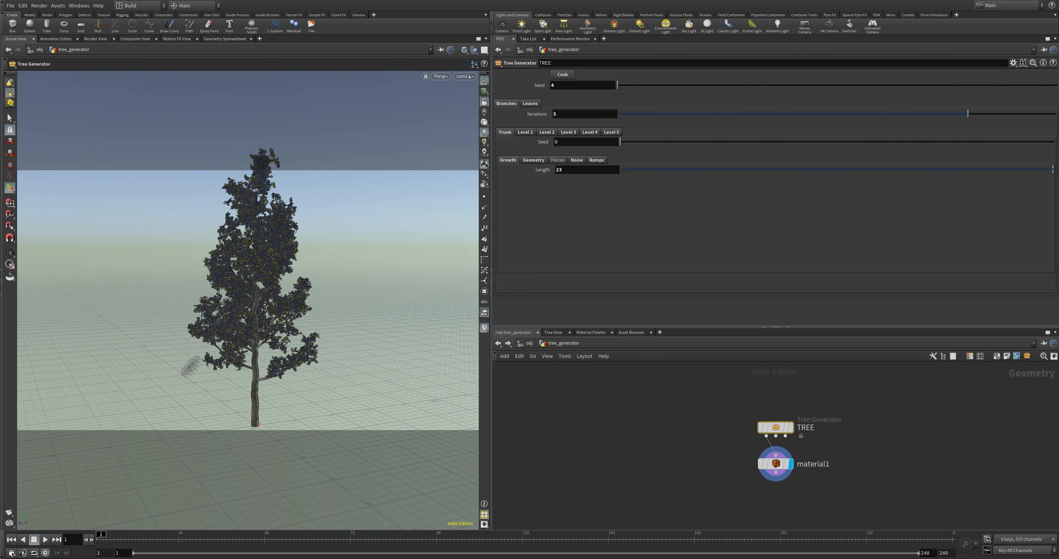
{"action": "key", "text": "Escape"}
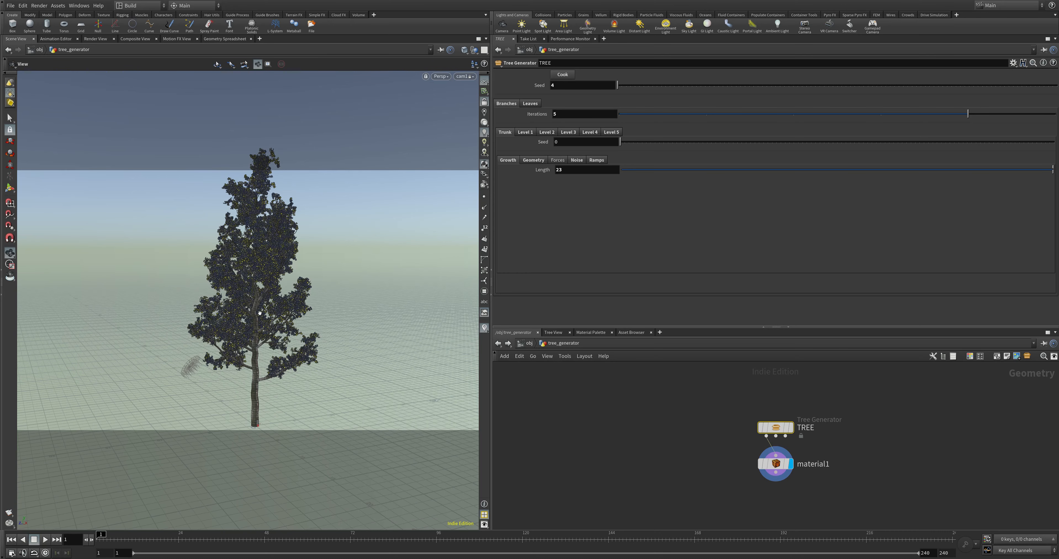
{"action": "left_click_drag", "start_coordinate": [370, 369], "coordinate": [209, 310]}
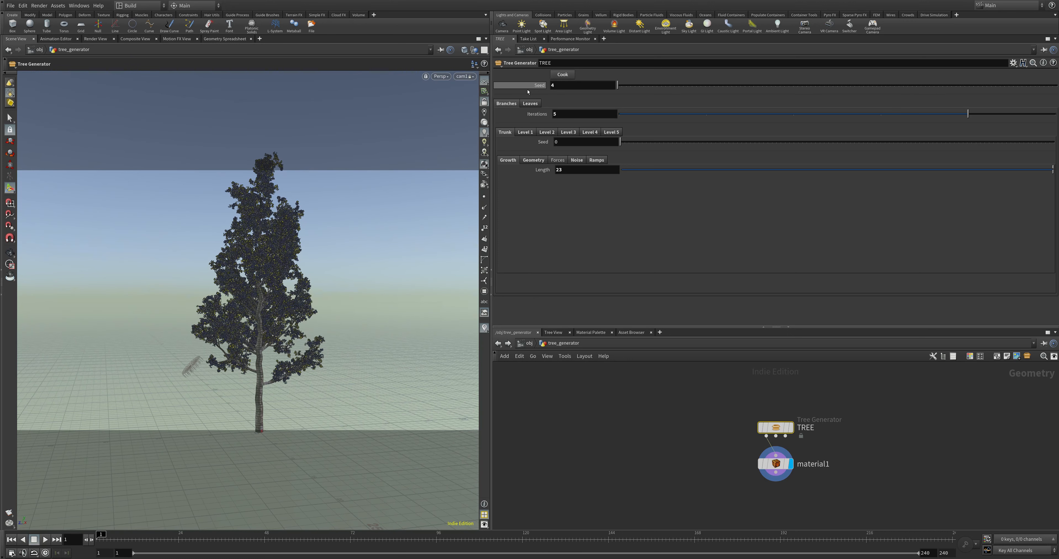
Examine the Mantra render of the tree with the lengthened trunk, up close and as a whole
{"action": "left_click", "coordinate": [96, 39]}
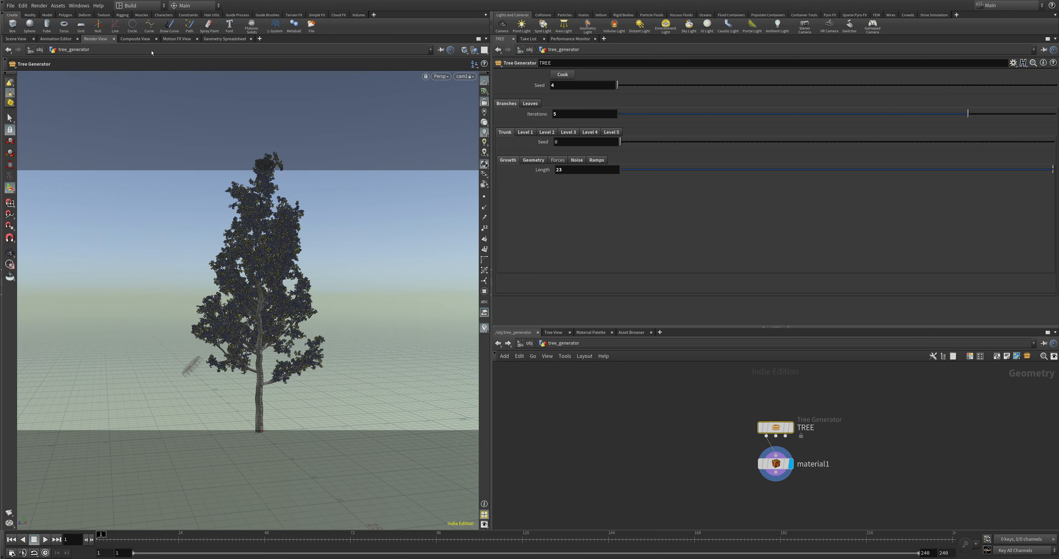
{"action": "scroll", "coordinate": [323, 286], "scroll_direction": "up", "scroll_amount": 4}
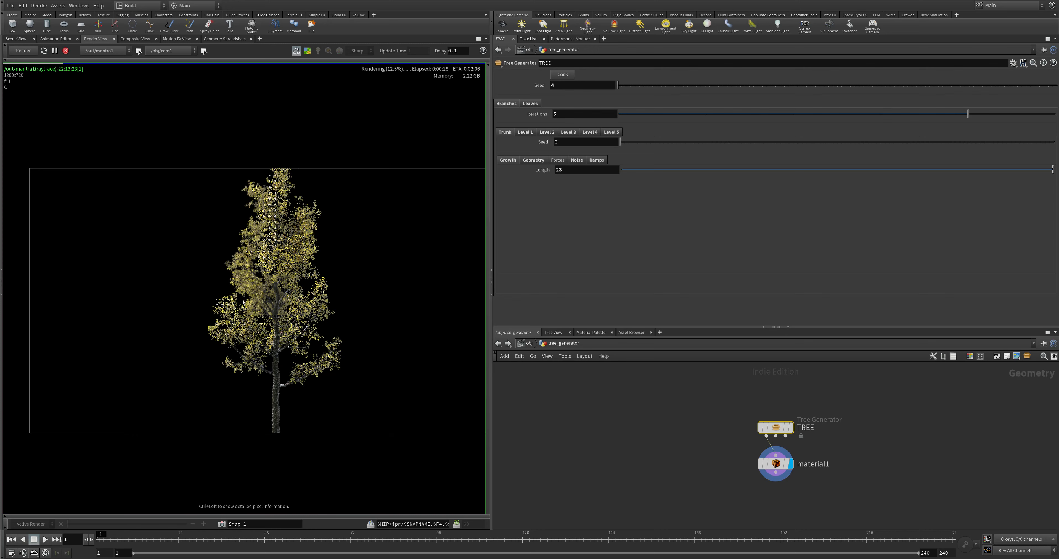
{"action": "scroll", "coordinate": [301, 328], "scroll_direction": "up", "scroll_amount": 4}
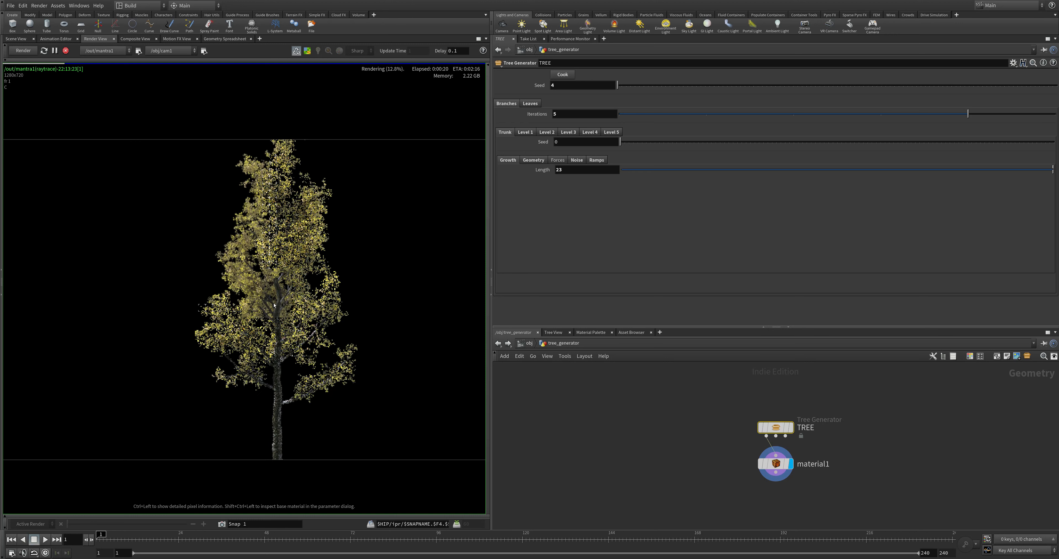
{"action": "scroll", "coordinate": [274, 305], "scroll_direction": "down", "scroll_amount": 3}
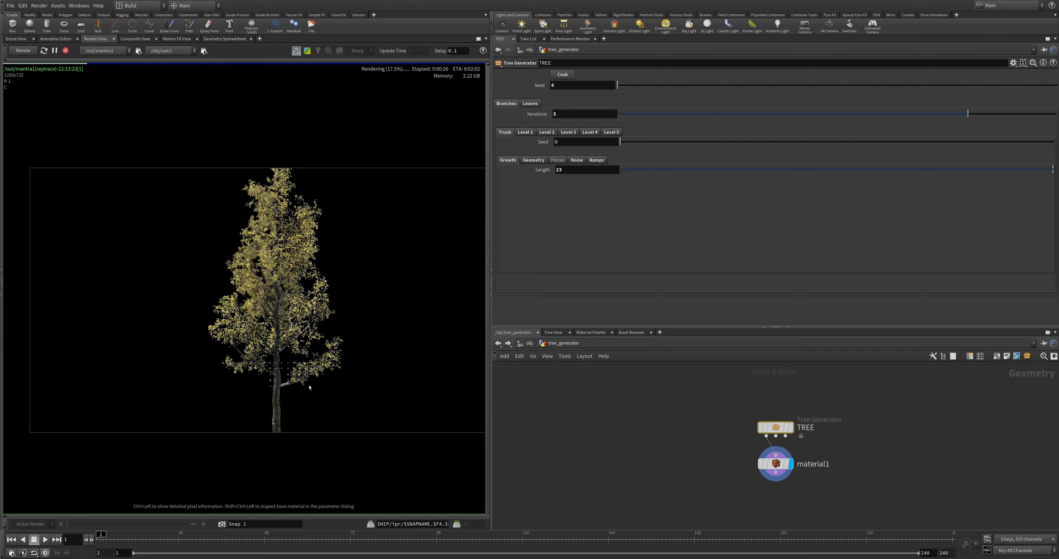
{"action": "scroll", "coordinate": [282, 391], "scroll_direction": "up", "scroll_amount": 1}
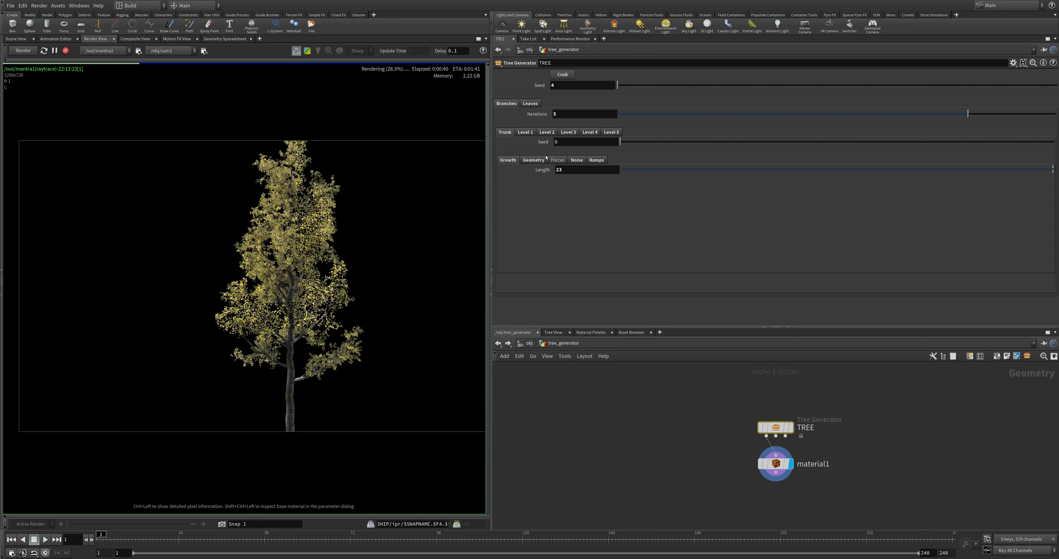
Enable gravity for the trunk and set its gravity direction to -9.8 on the Y axis
{"action": "left_click", "coordinate": [558, 160]}
{"action": "left_click", "coordinate": [558, 169]}
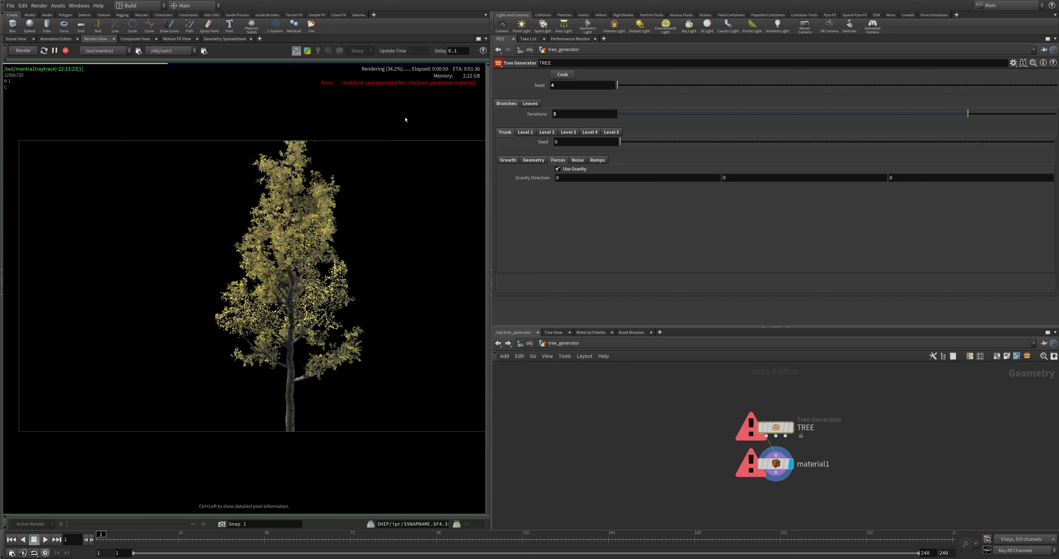
{"action": "left_click", "coordinate": [743, 176]}
{"action": "type", "text": "-9.8"}
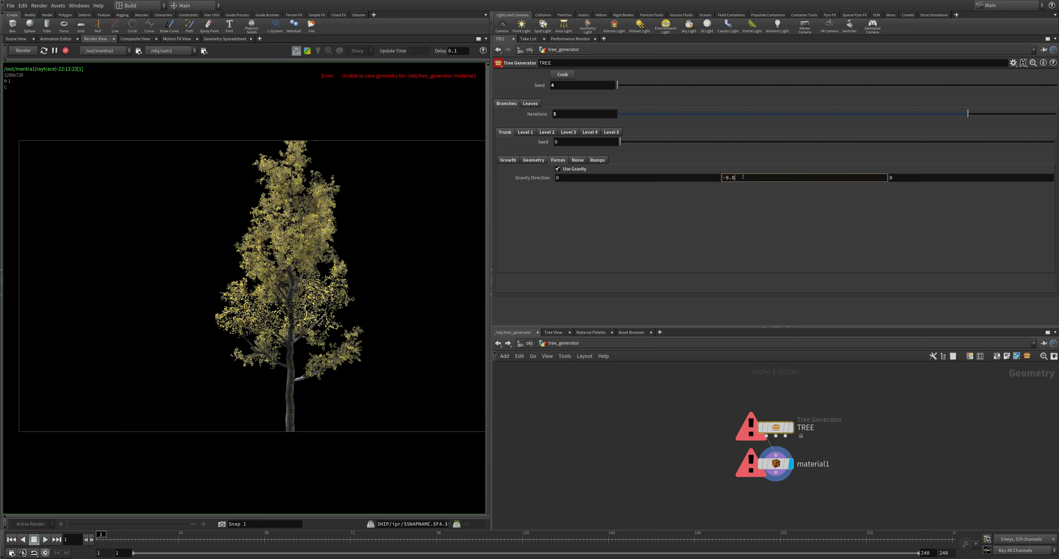
{"action": "key", "text": "Return"}
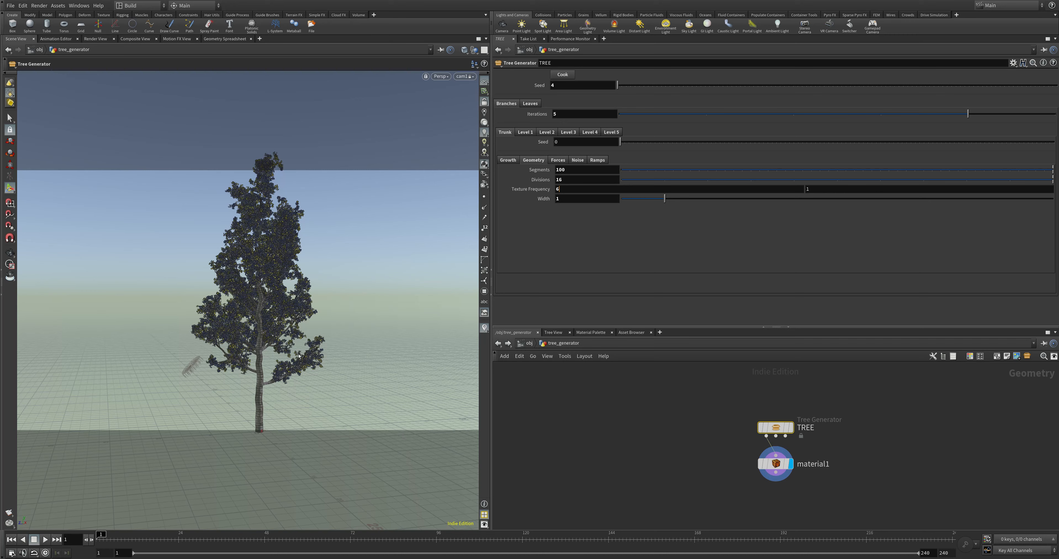
Set the trunk's width to 1 and turn the locked camera to show the tree from another side
{"action": "key", "text": "Return"}
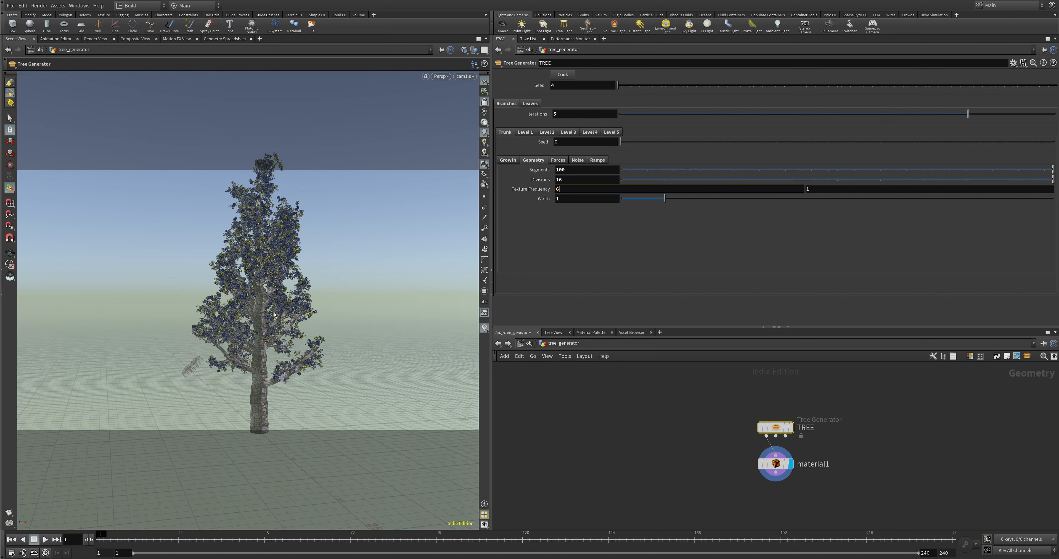
{"action": "left_click", "coordinate": [257, 348]}
{"action": "key", "text": "Escape"}
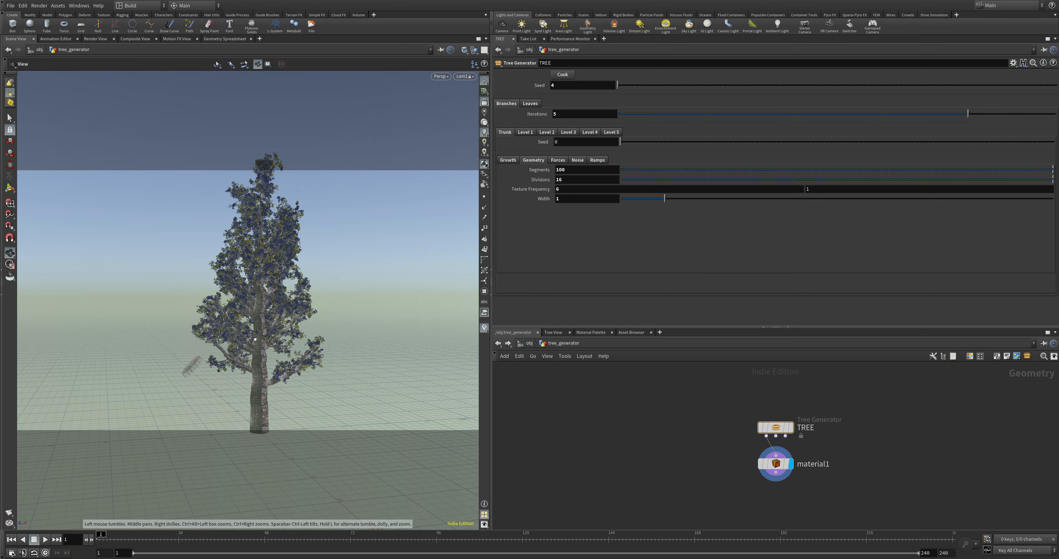
{"action": "mouse_move", "coordinate": [324, 342]}
{"action": "left_mouse_down"}
{"action": "mouse_move", "coordinate": [398, 343]}
{"action": "mouse_move", "coordinate": [307, 335]}
{"action": "left_mouse_up"}
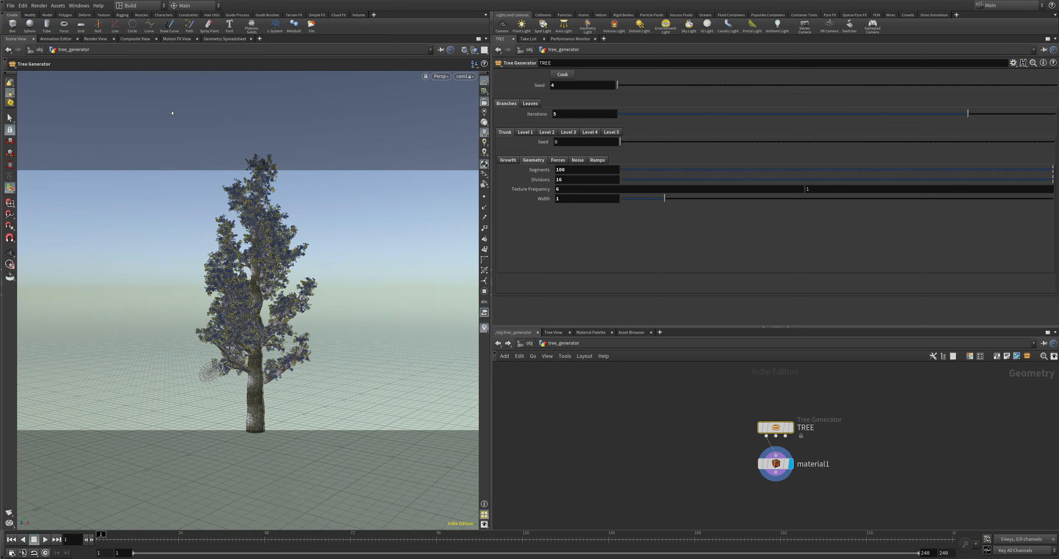
Fit the whole frame in the render view and examine the new render of the thicker-trunked tree
{"action": "left_click", "coordinate": [95, 39]}
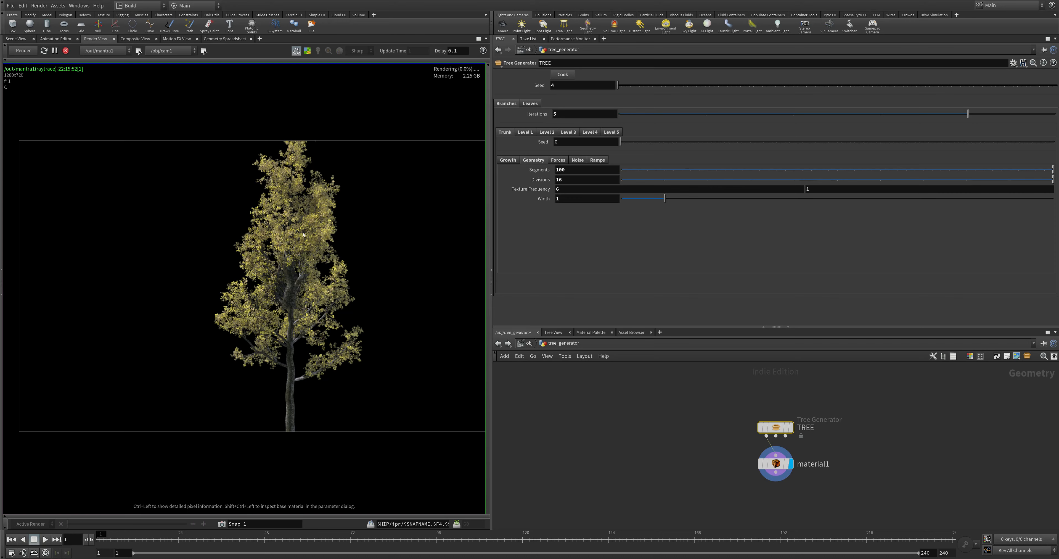
{"action": "key", "text": "h"}
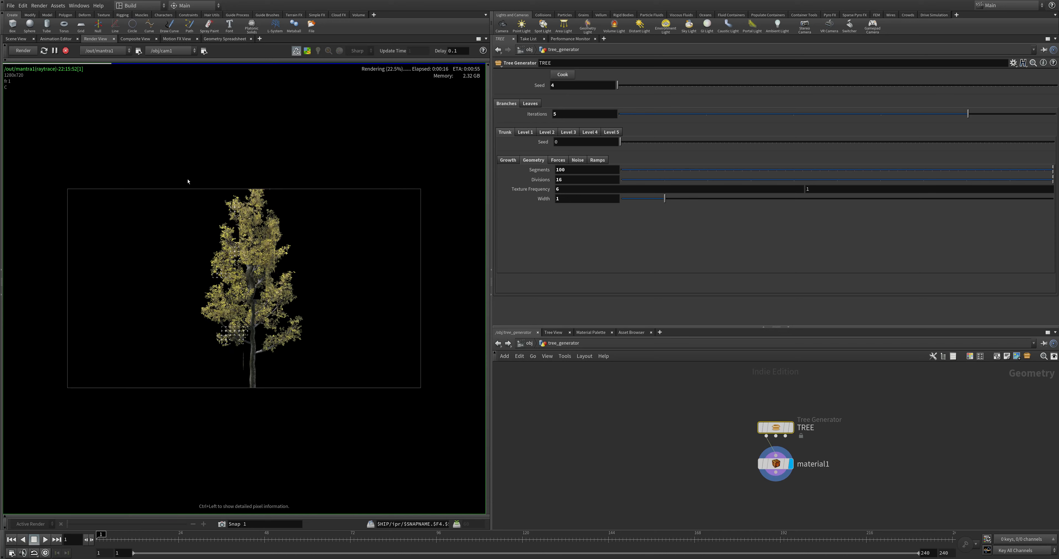
{"action": "scroll", "coordinate": [232, 254], "scroll_direction": "up", "scroll_amount": 1}
{"action": "scroll", "coordinate": [231, 253], "scroll_direction": "down", "scroll_amount": 1}
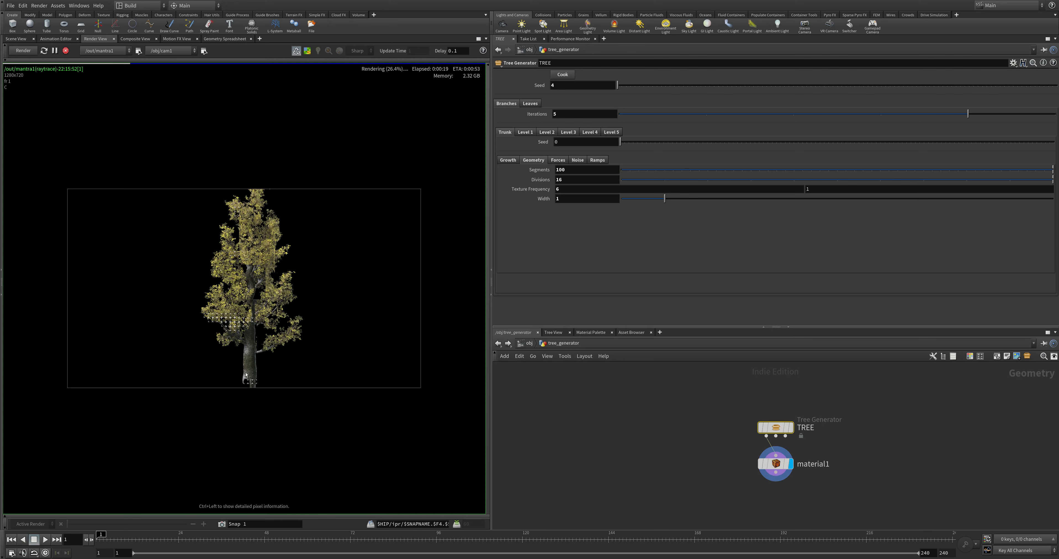